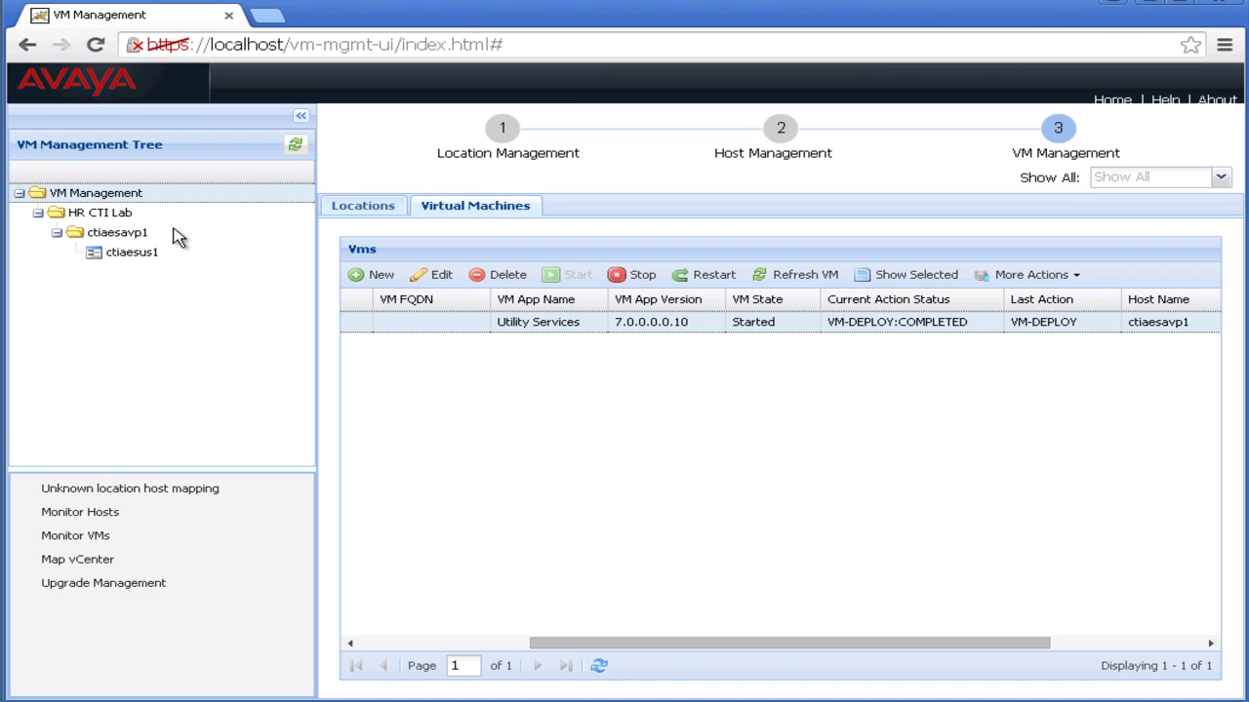
Select host ctiaesavp1 and begin a new VM deployment on it.
left_click(134, 238)
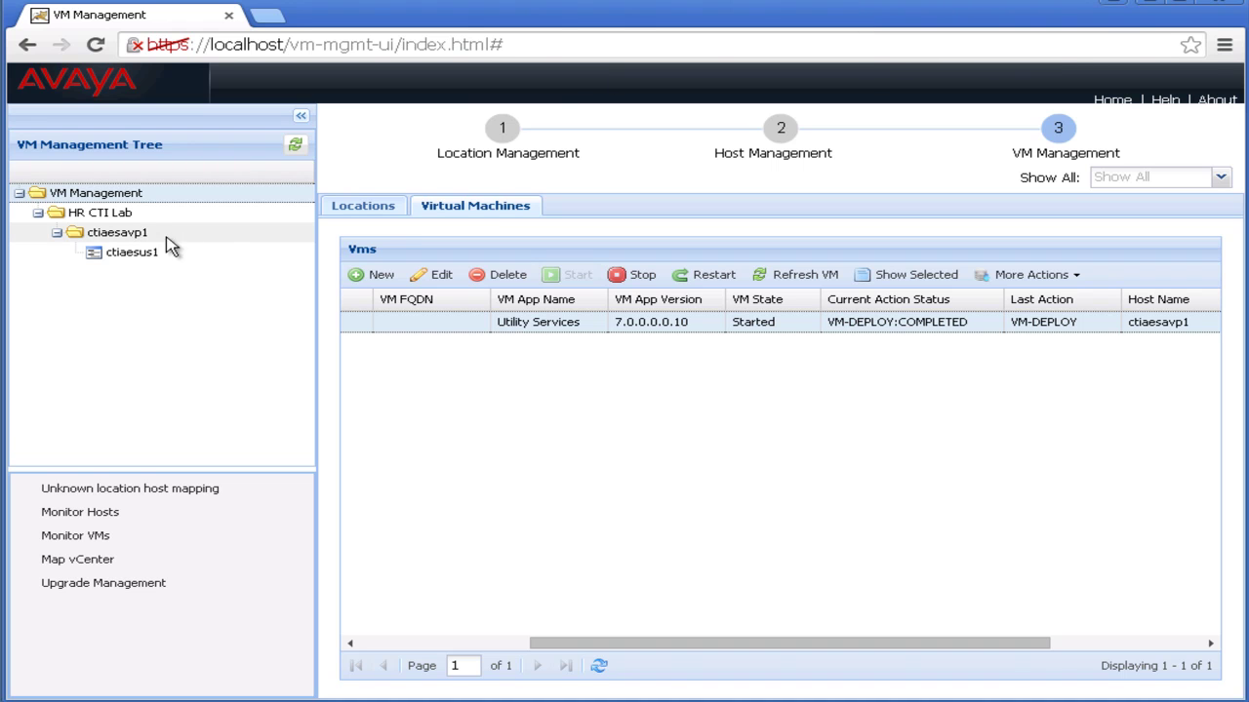
left_click(386, 275)
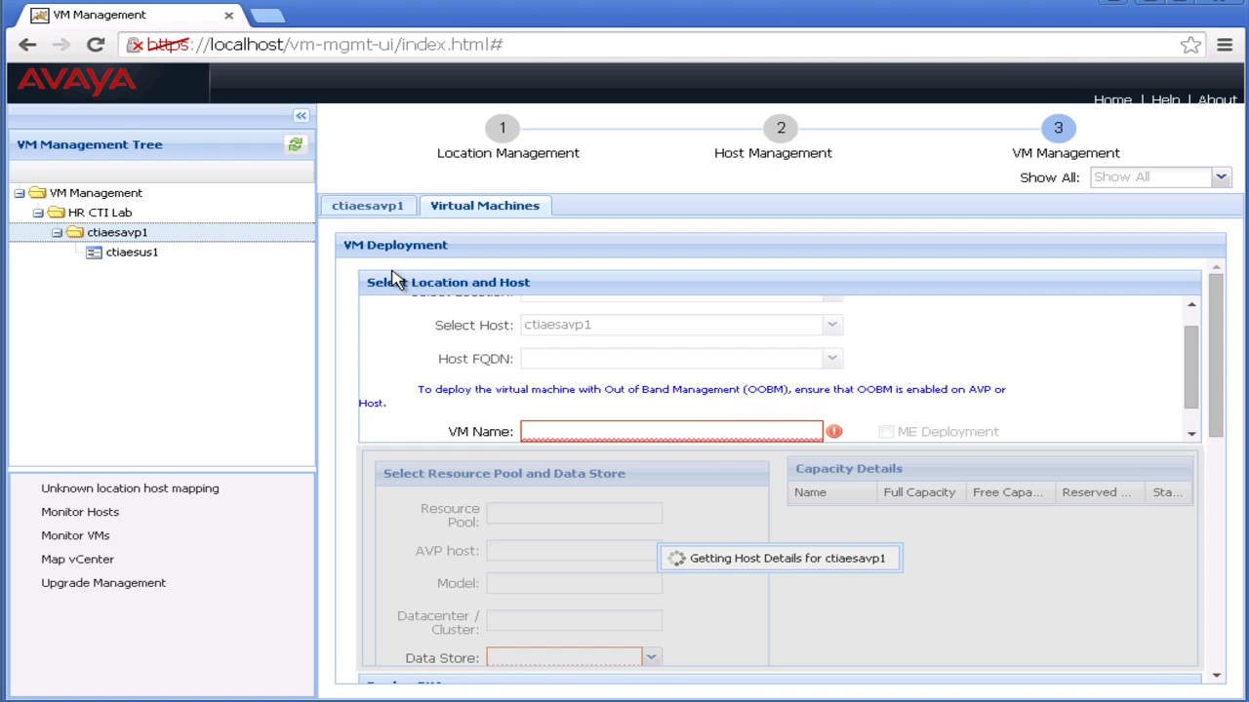
Name the VM ctiaes70avp1 and choose the server-local-disk data store.
left_click(781, 413)
type("ctiaes70av")
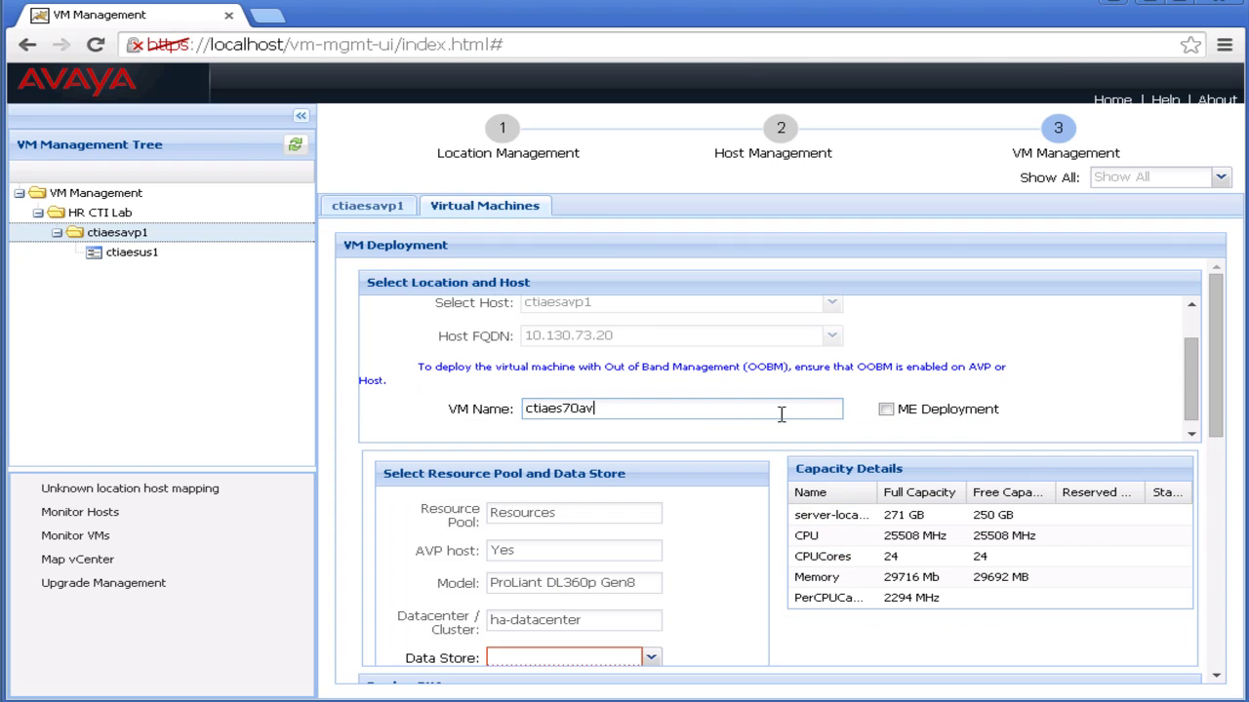
type("p1")
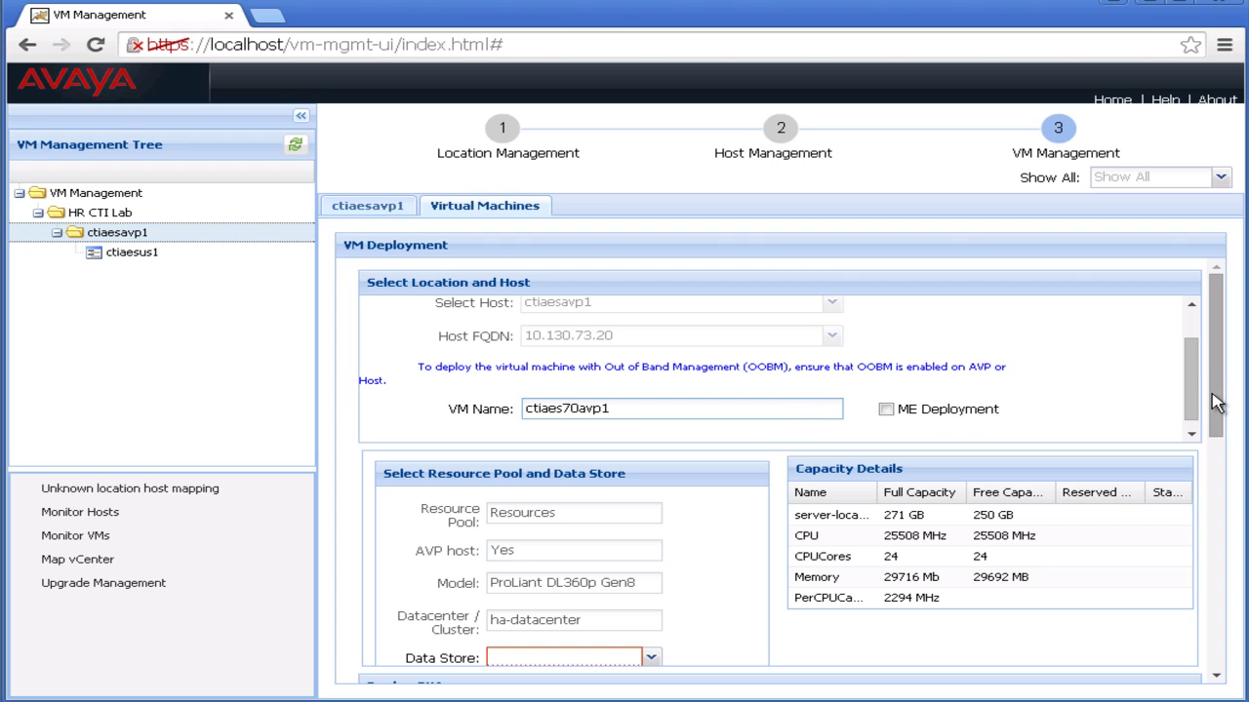
left_click_drag(1212, 406, 1220, 441)
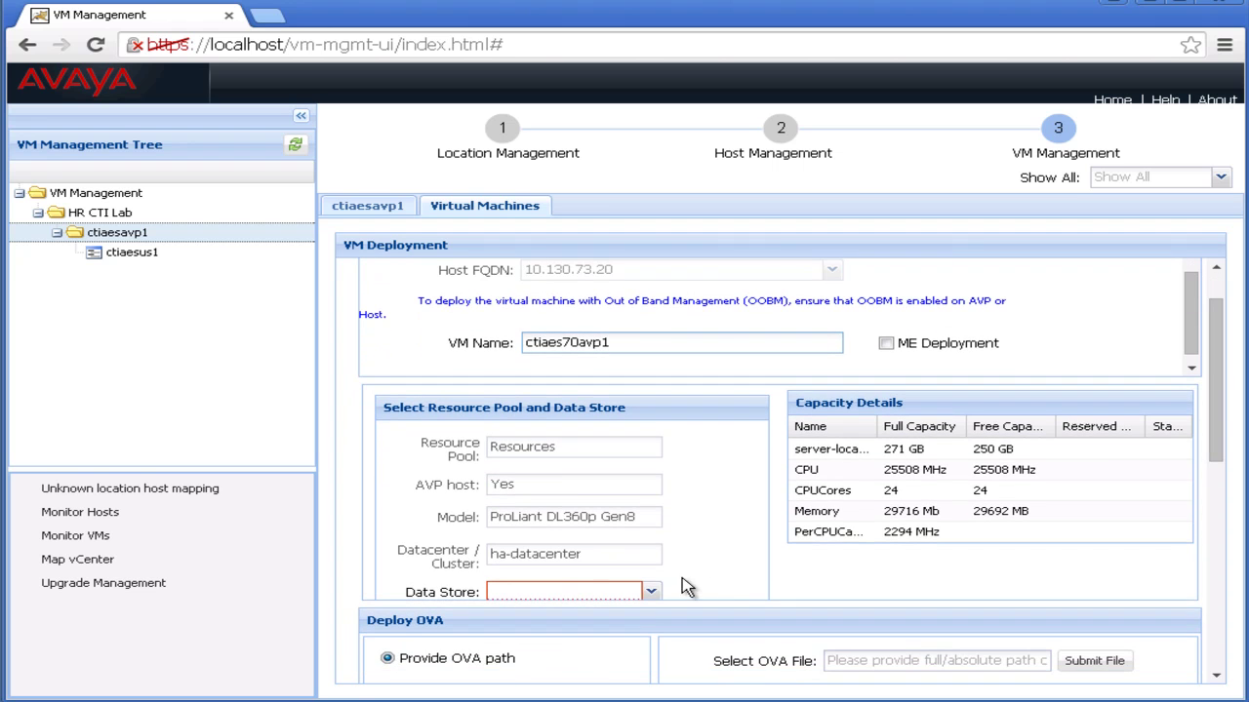
left_click(653, 593)
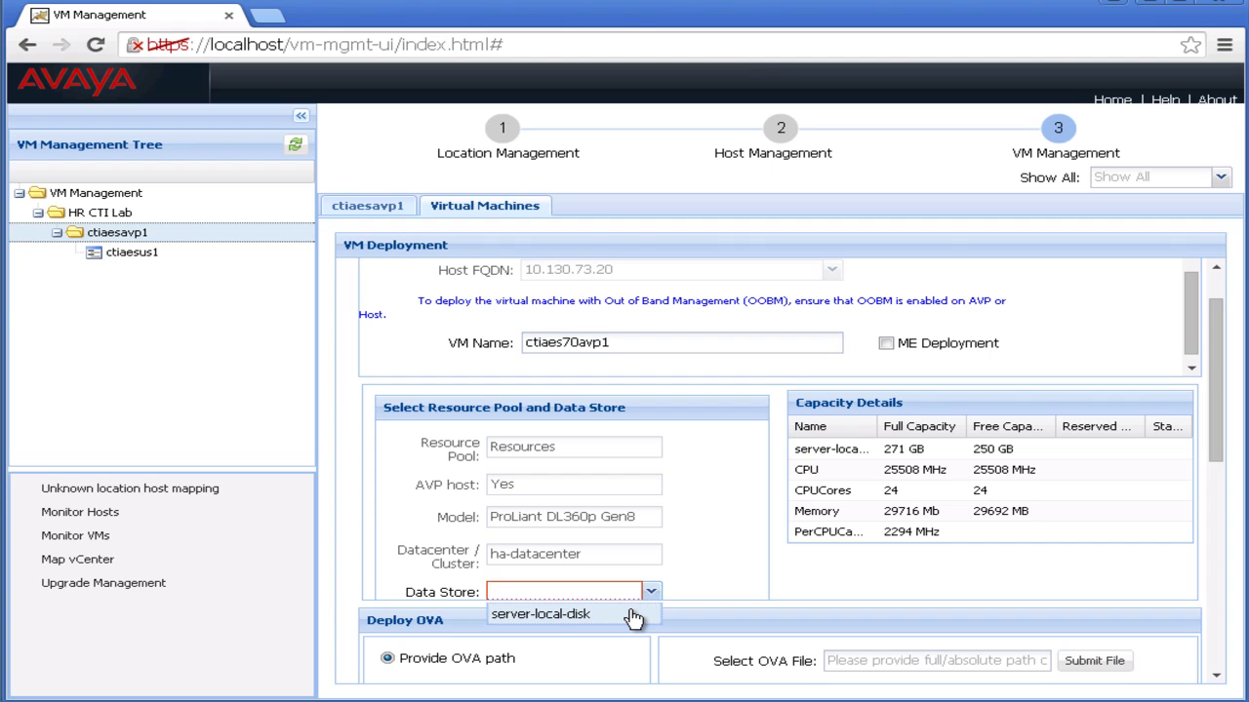
left_click(632, 615)
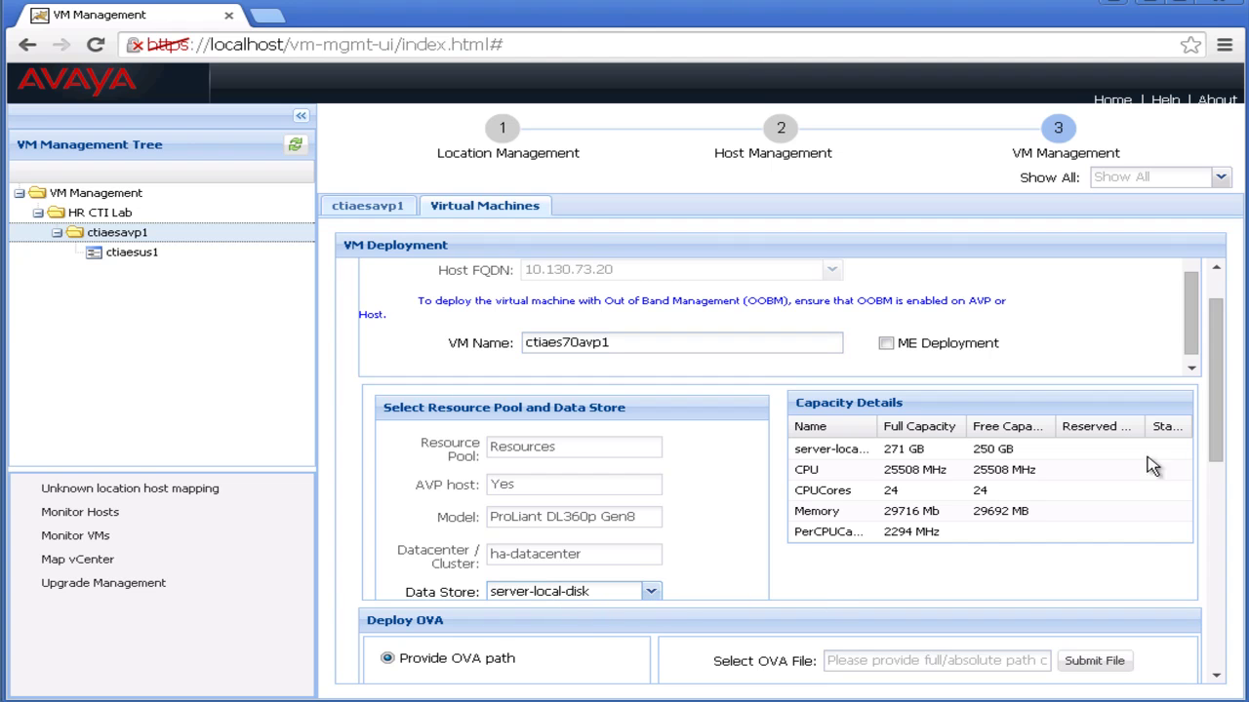
Scroll to the Deploy OVA section and open the Downloads folder holding the AES OVA file.
left_click_drag(1227, 451, 1225, 588)
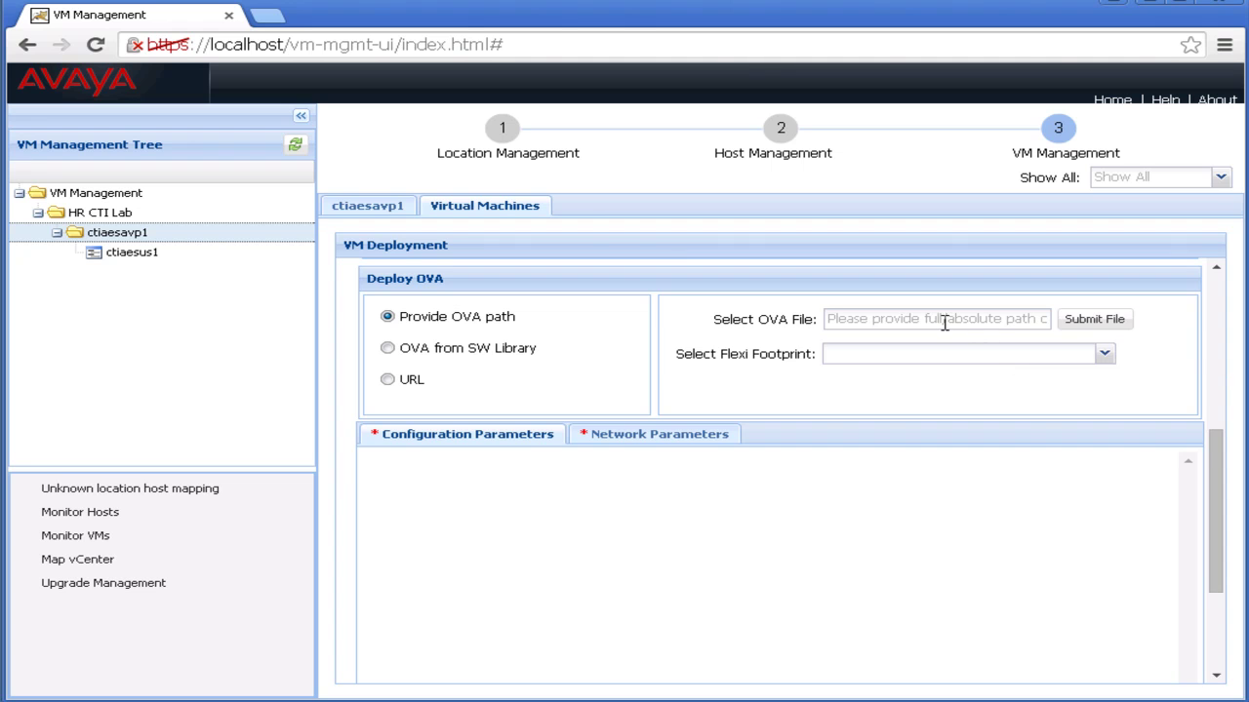
mouse_move(942, 323)
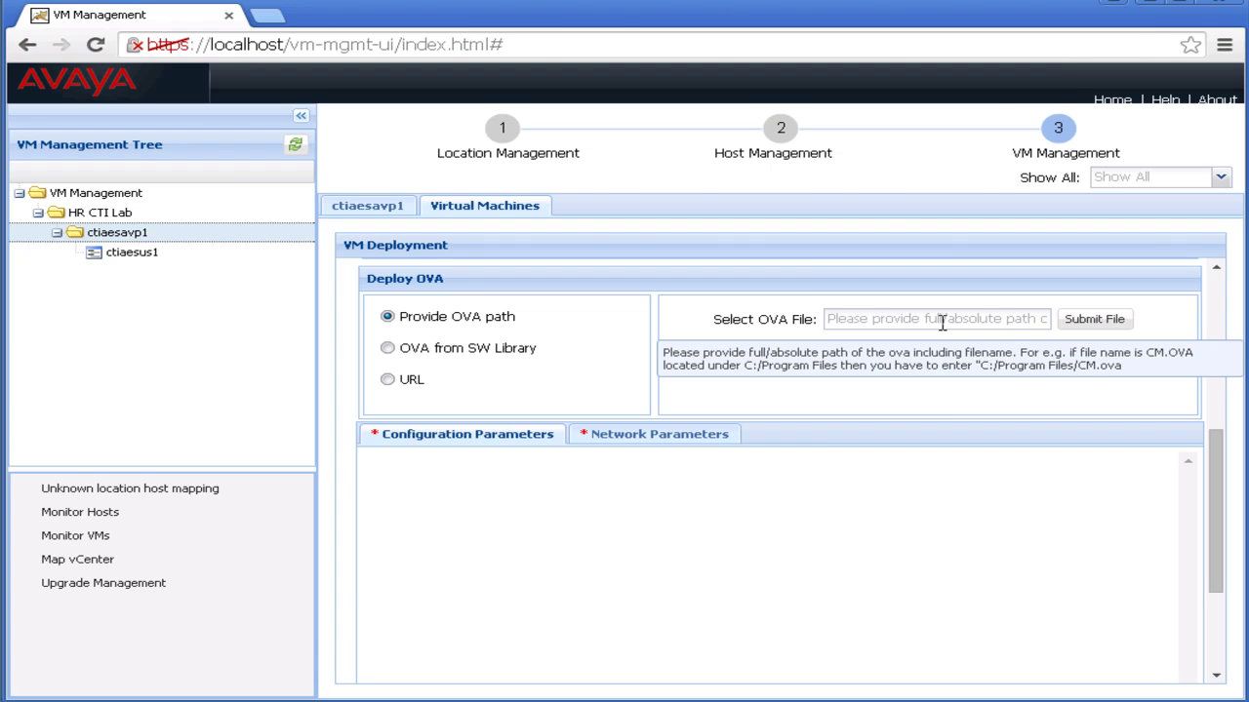
left_click(941, 319)
left_click(592, 217)
Copy the OVA file's location C:\Users\Administrator\Downloads from its Properties and return to the deployment page.
right_click(592, 223)
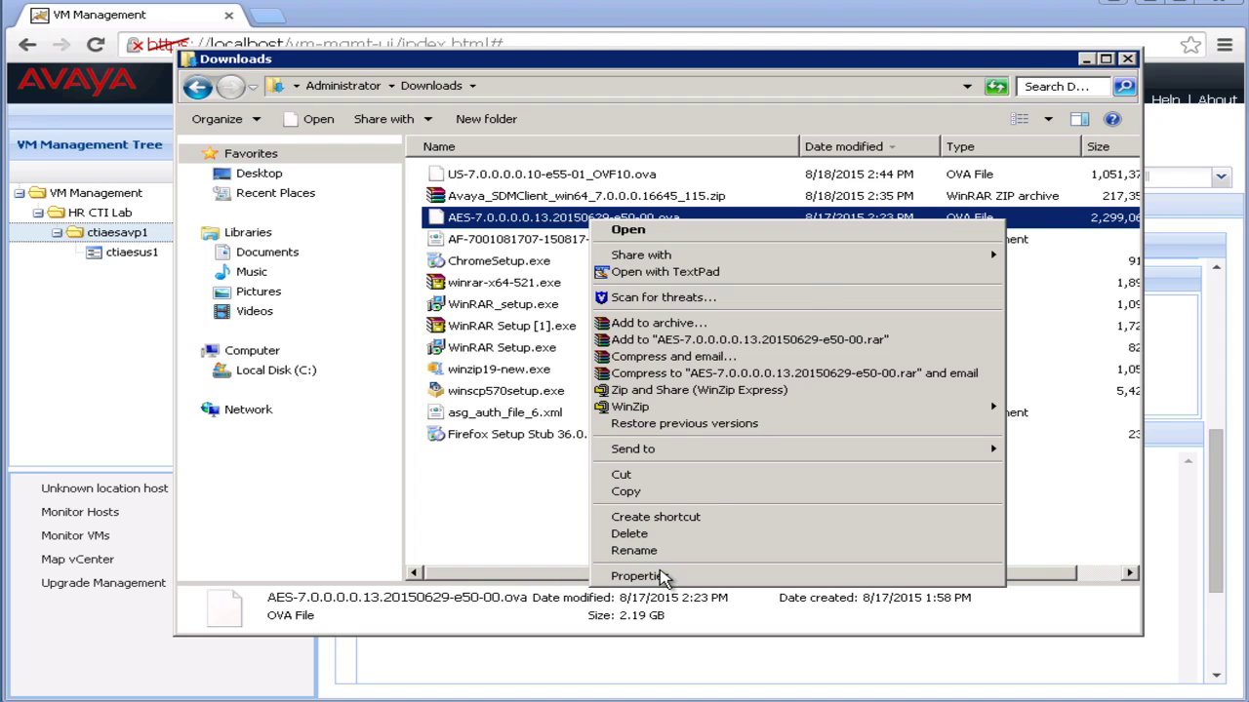
left_click(664, 576)
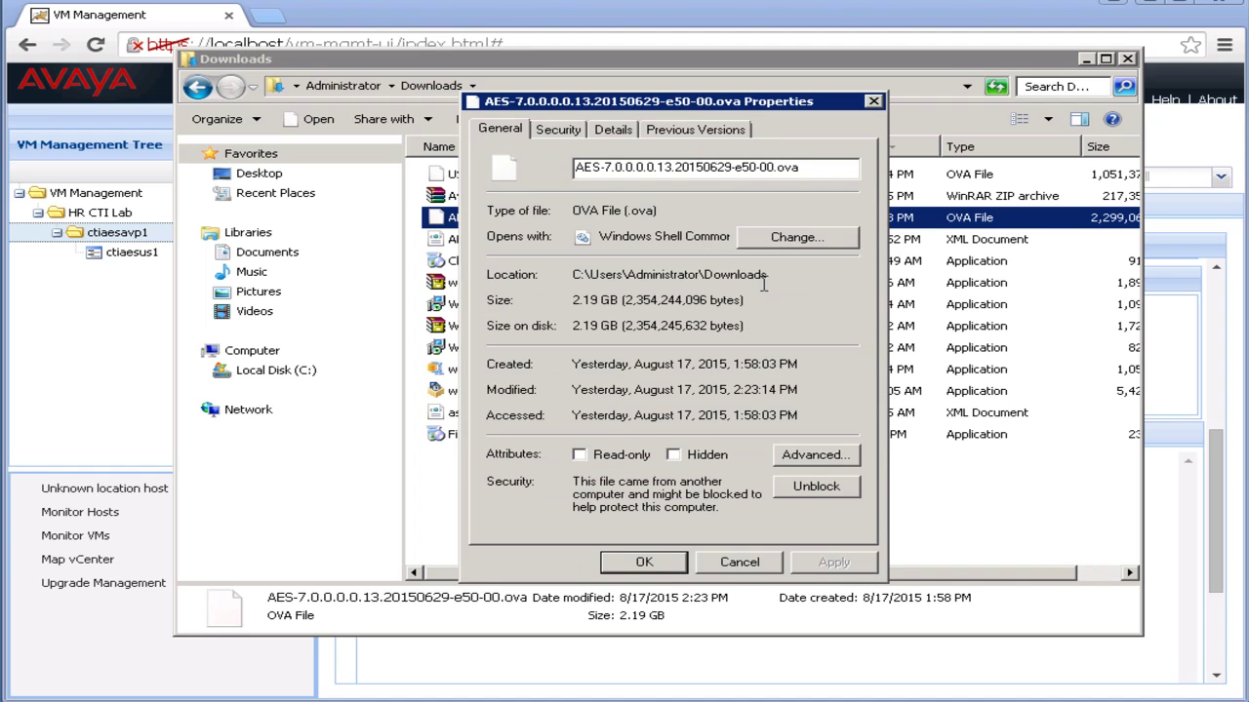
left_click_drag(769, 276, 576, 276)
right_click(576, 276)
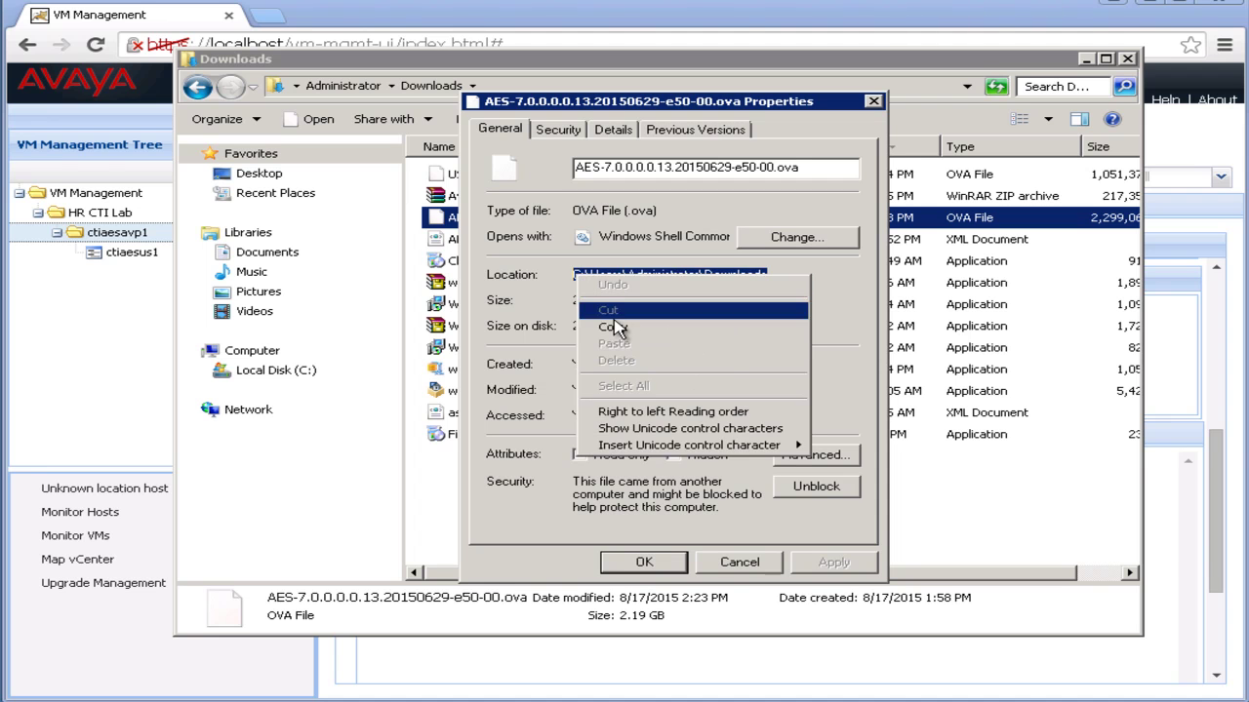
left_click(614, 326)
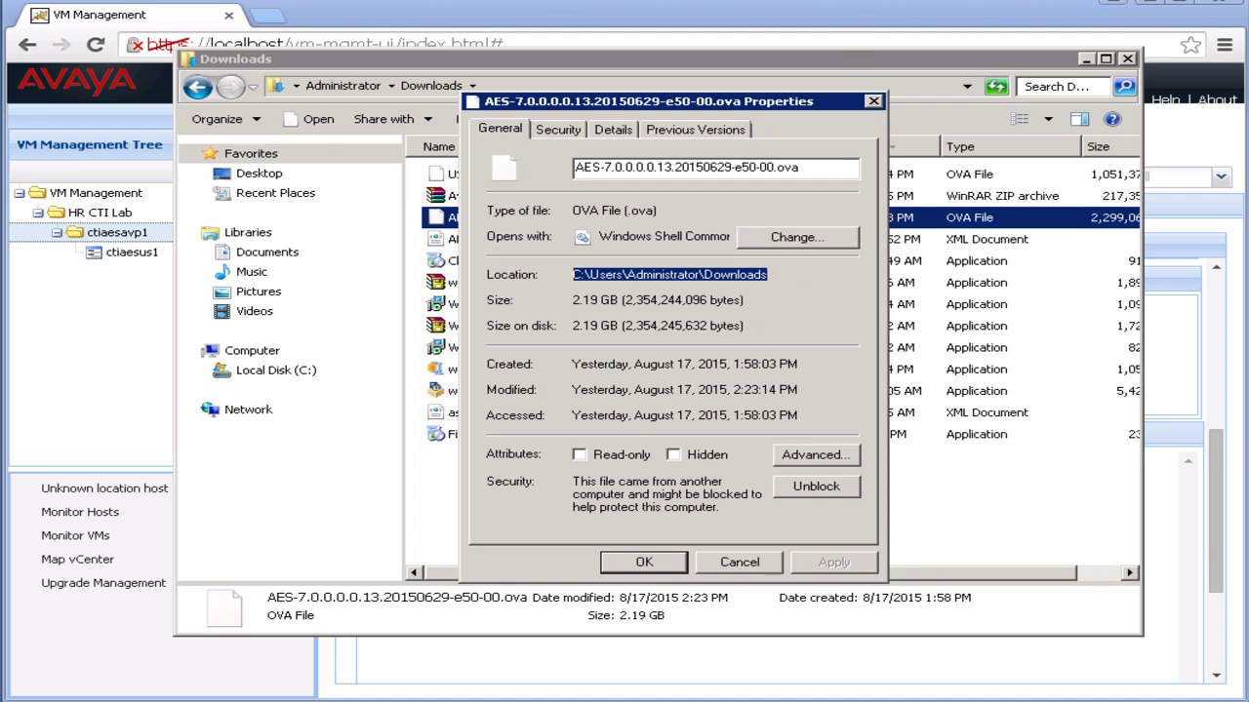
left_click(1221, 446)
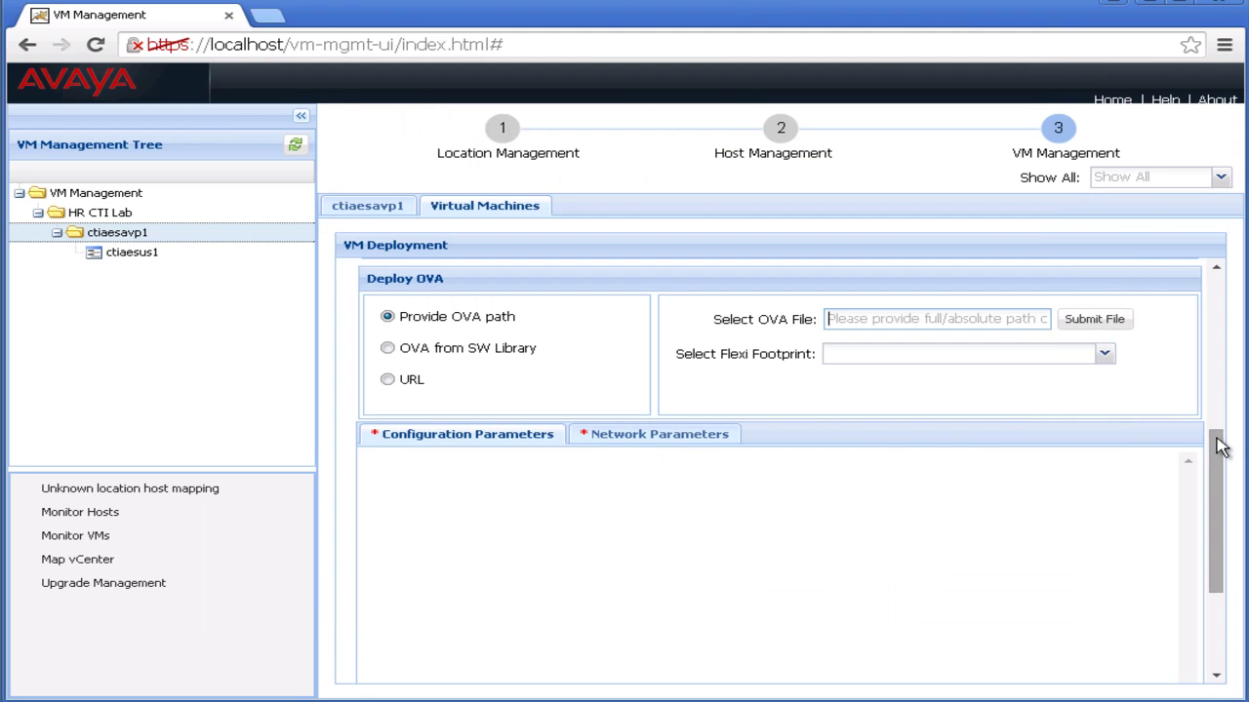
Paste the Downloads folder path into Select OVA File and copy the OVA file name.
right_click(1012, 319)
left_click(1065, 420)
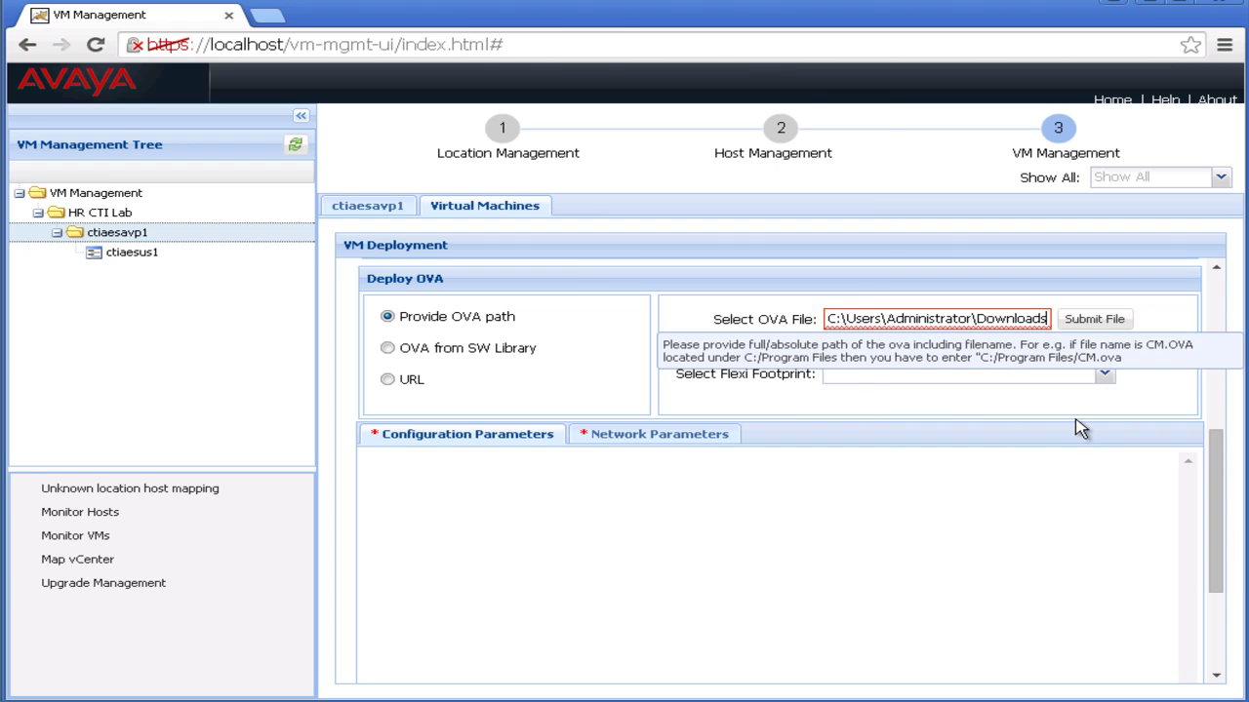
key("alt+Tab")
left_click_drag(800, 167, 562, 168)
right_click(607, 172)
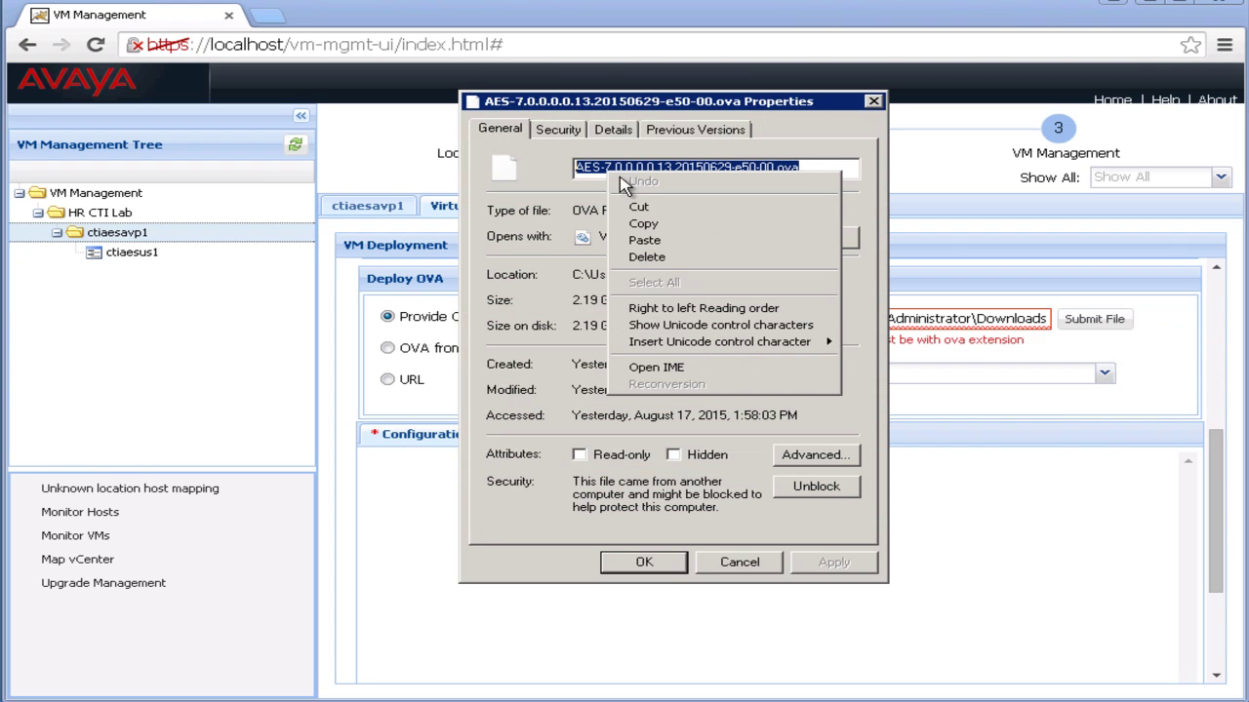
left_click(643, 224)
Append a backslash and AES-7.0.0.0.13.20150629-e50-00.ova to the path, then submit the file.
left_click(957, 319)
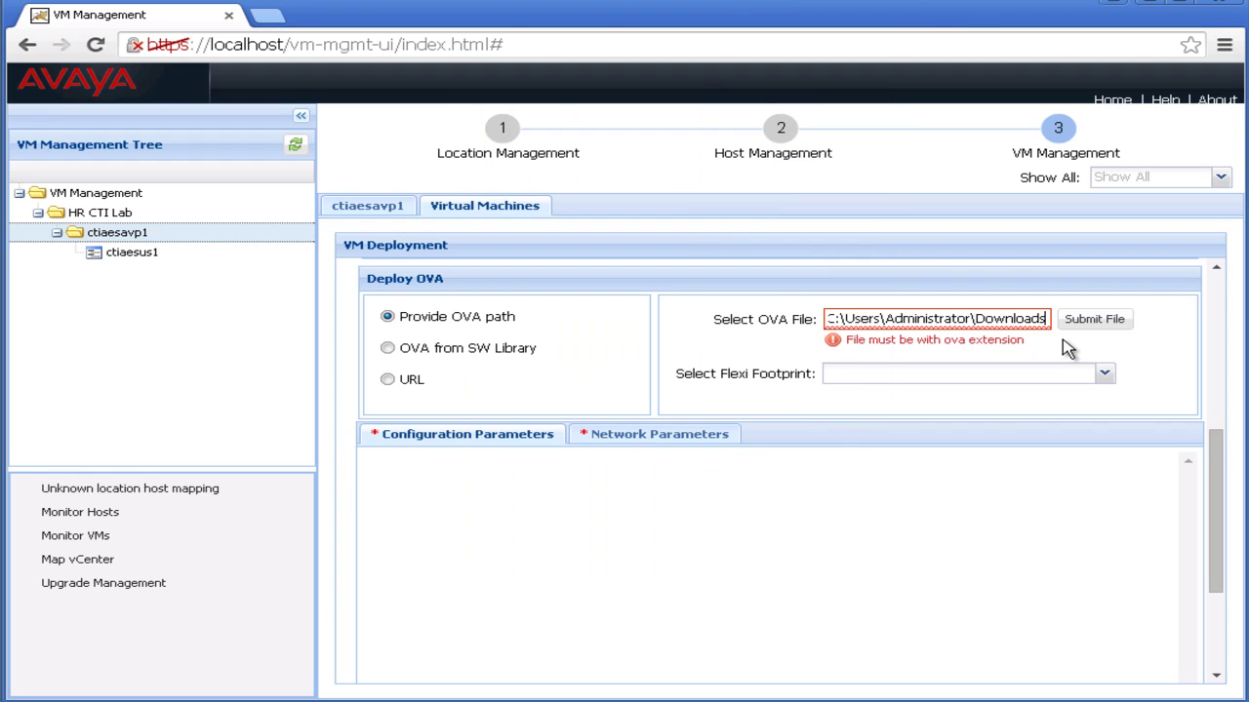
type("\\")
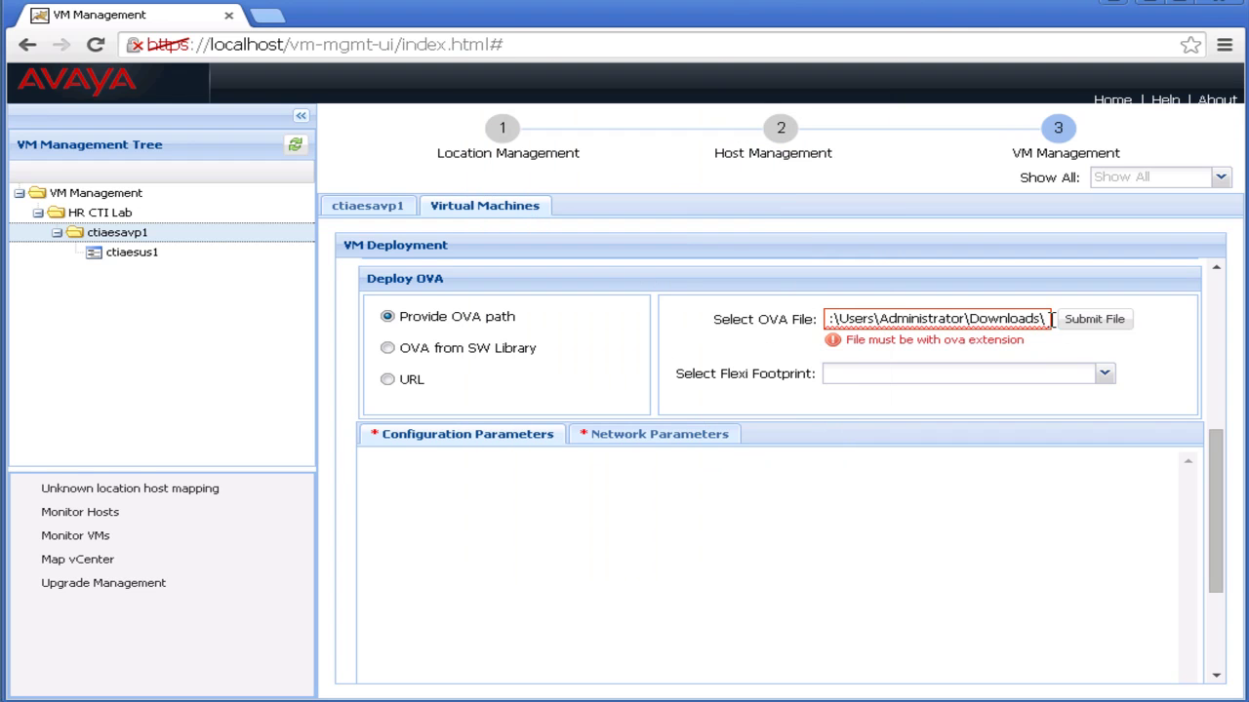
right_click(1052, 319)
left_click(1120, 433)
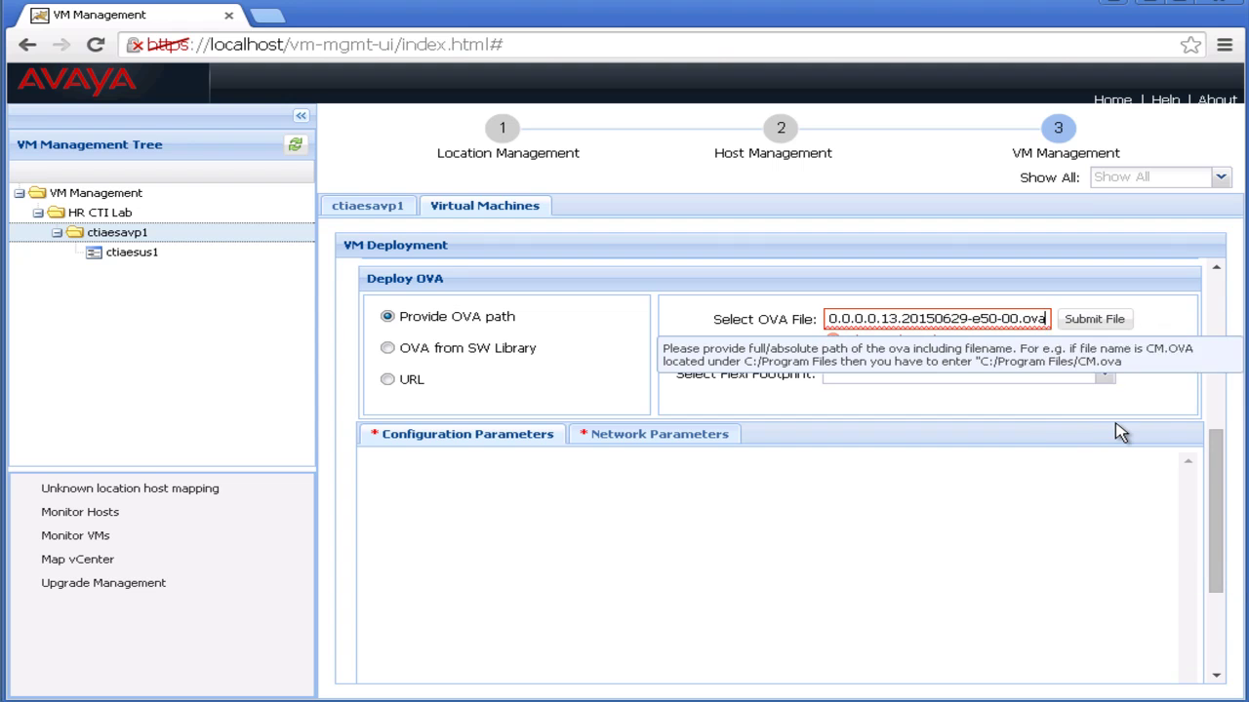
left_click(1098, 331)
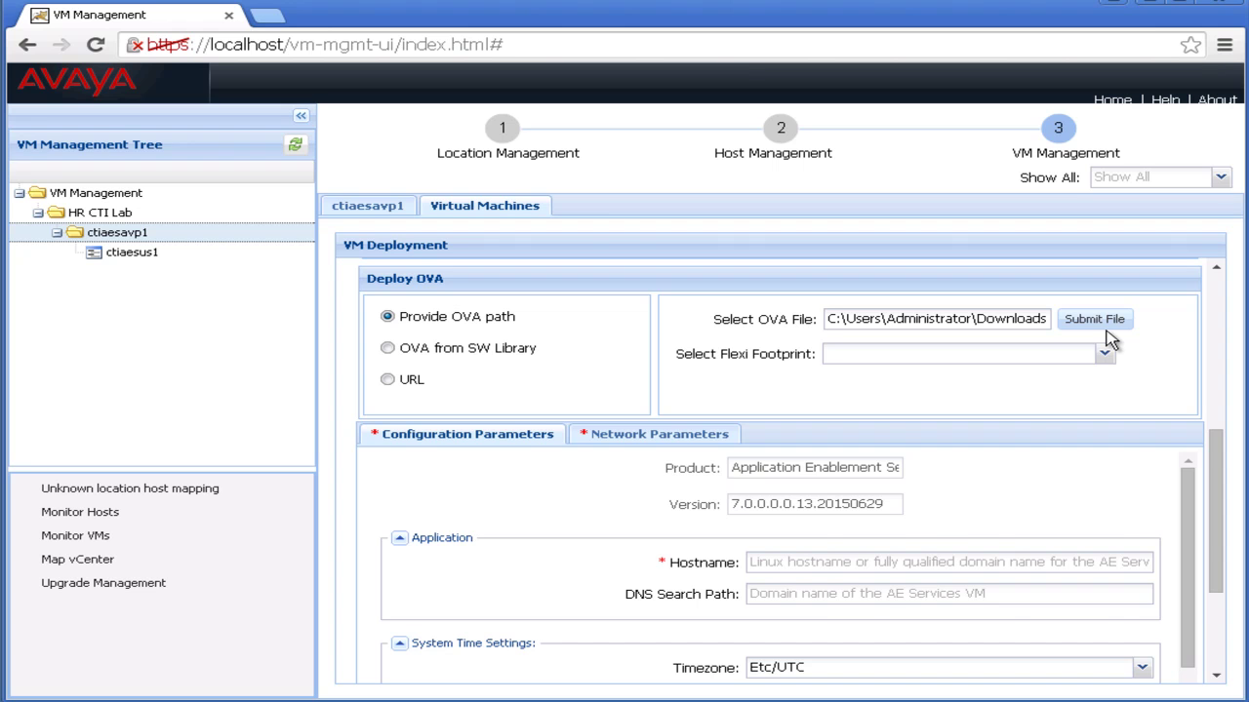
Choose the AE Services 7.0 Profile 3 flexi footprint.
left_click(1105, 359)
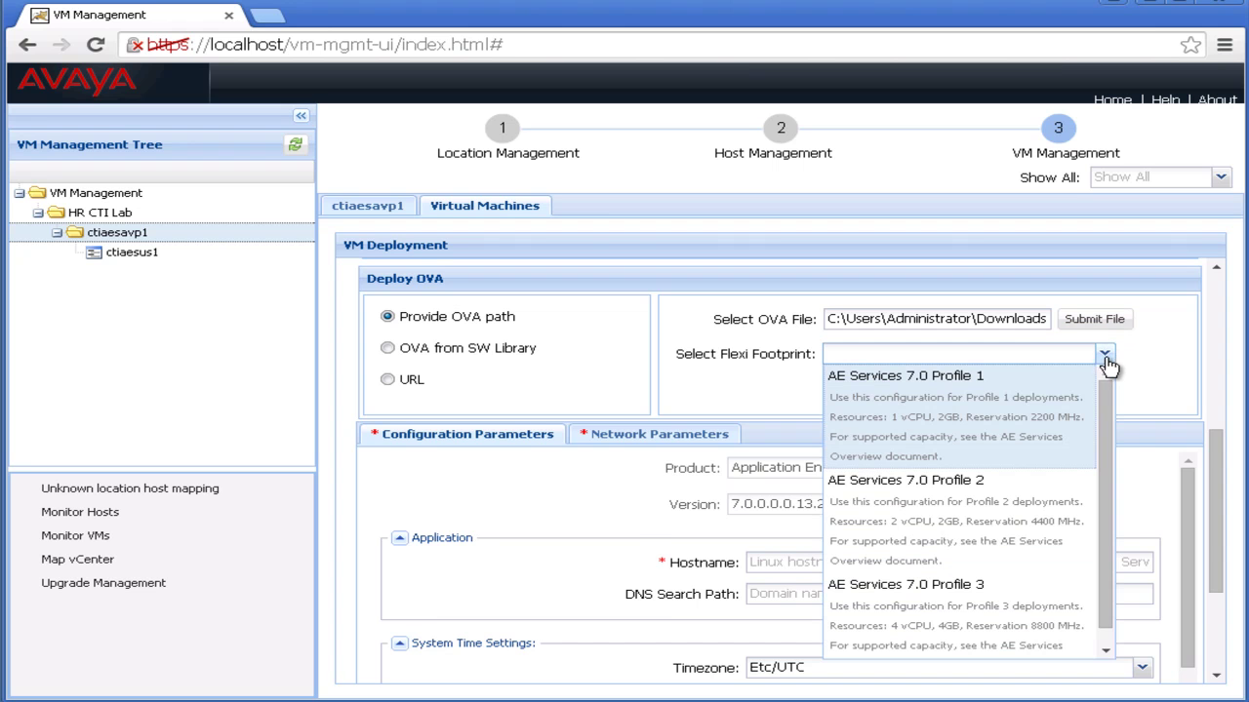
left_click(1011, 612)
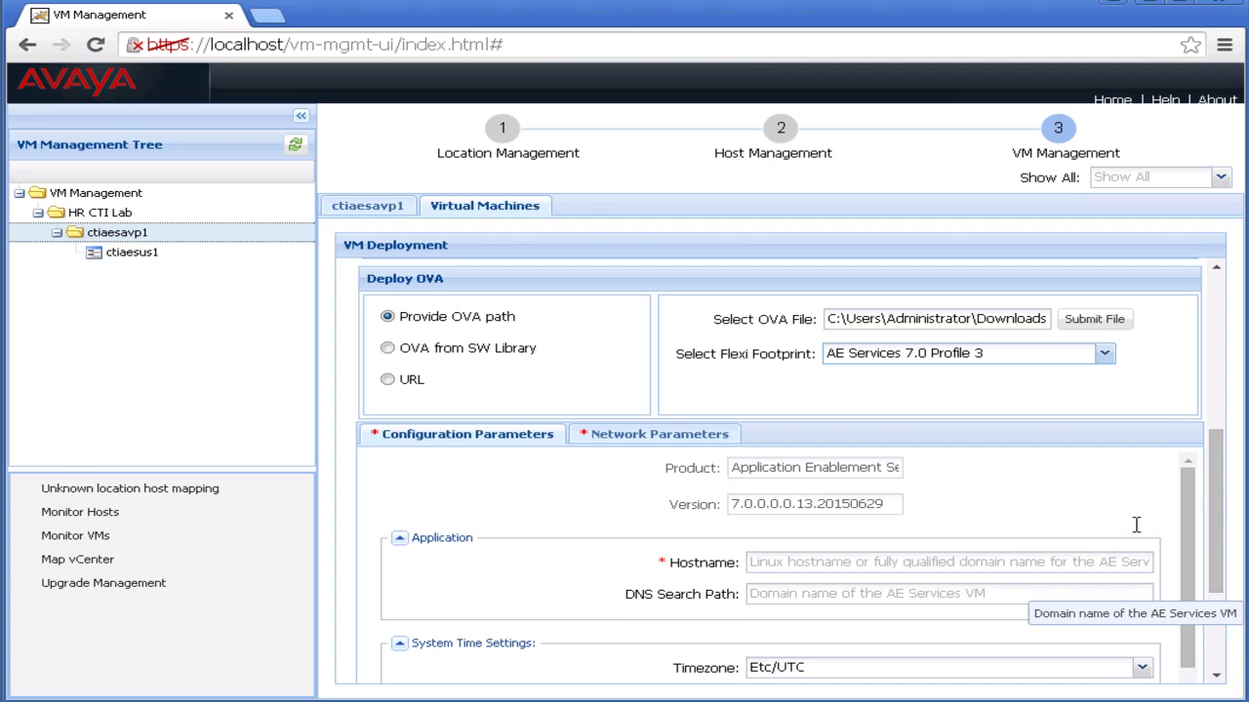
Set hostname ctiaes70avp1, timezone US/Mountain and NTP server 135.9.81.247.
left_click_drag(1219, 497, 1225, 554)
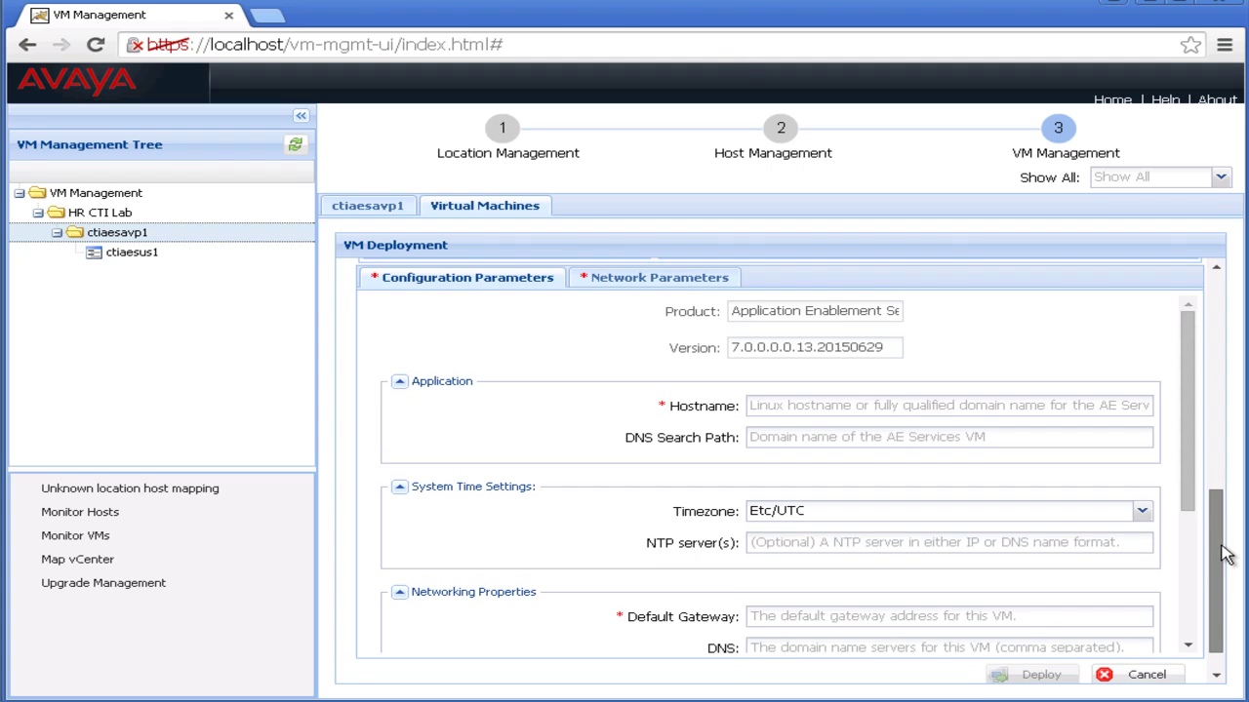
left_click(941, 410)
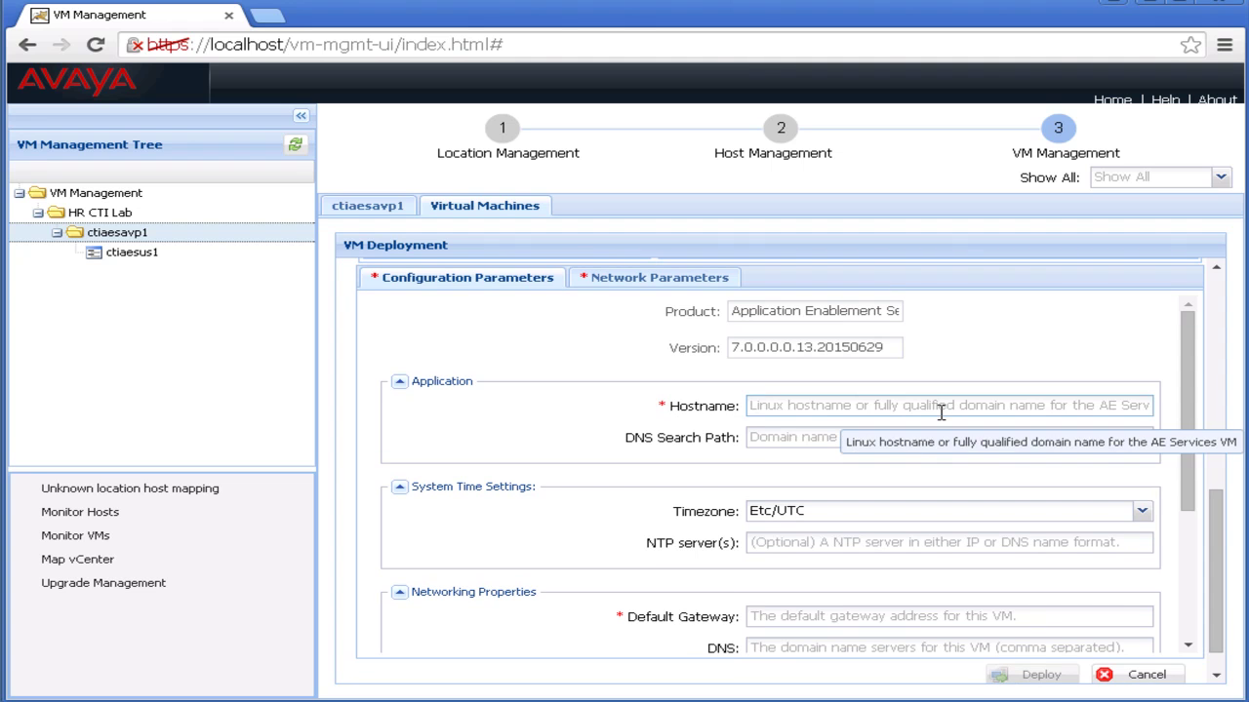
type("ctiaes7")
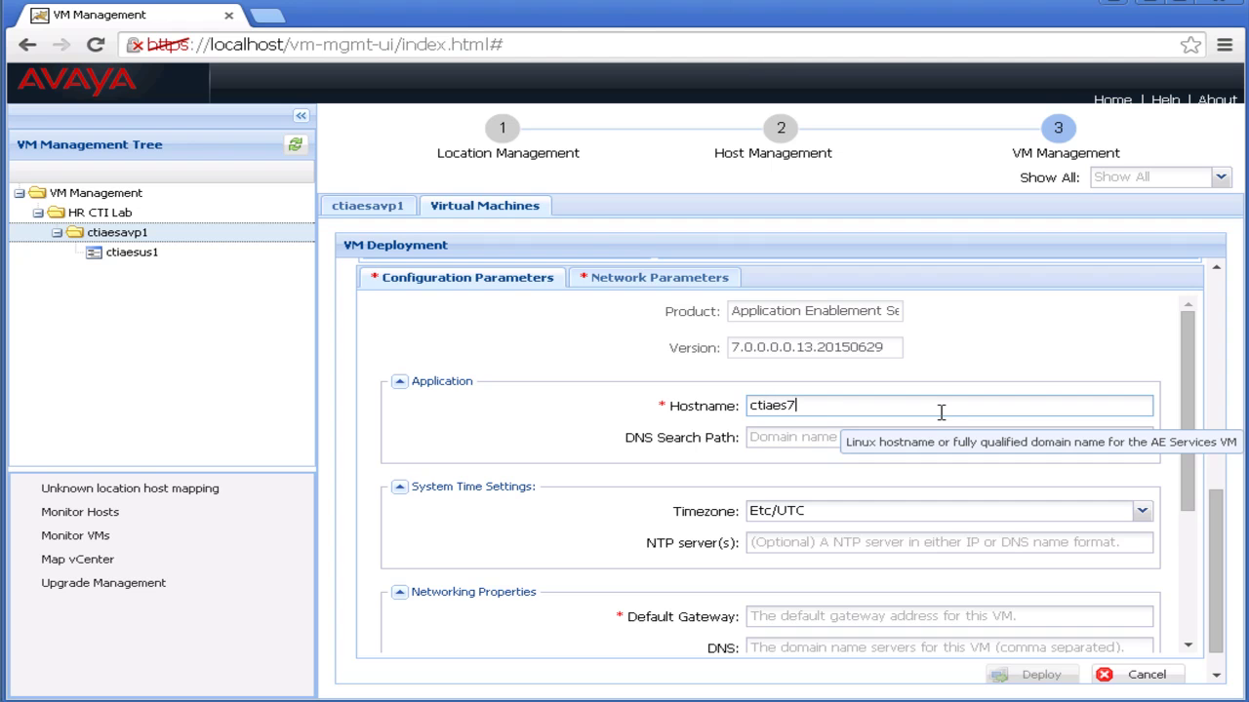
type("0avp1")
left_click(1142, 514)
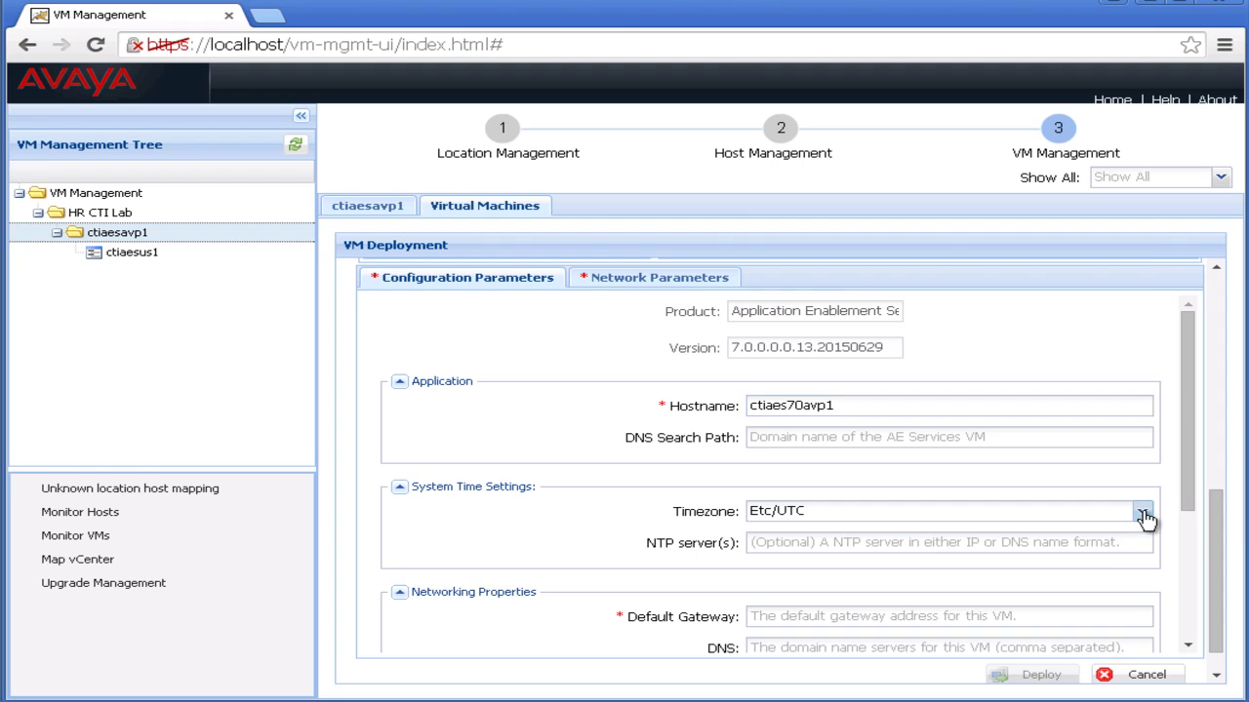
scroll(1049, 380, "down", 10)
left_click(1049, 380)
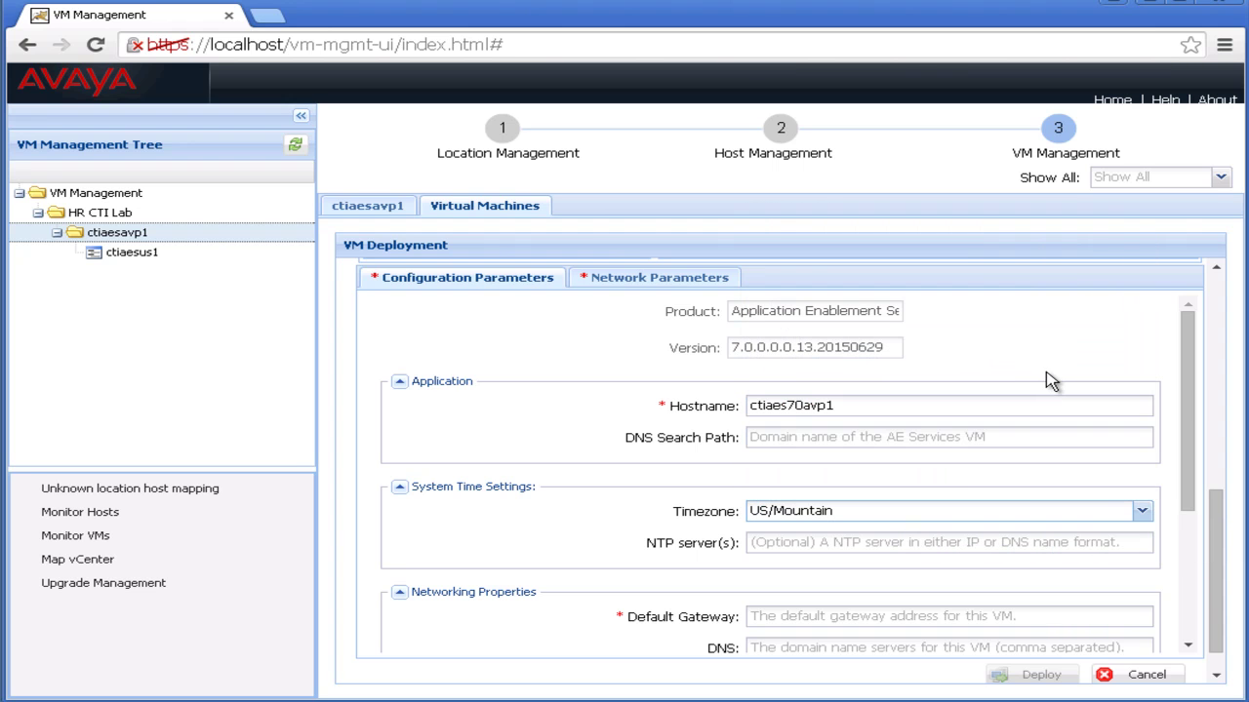
left_click(1021, 539)
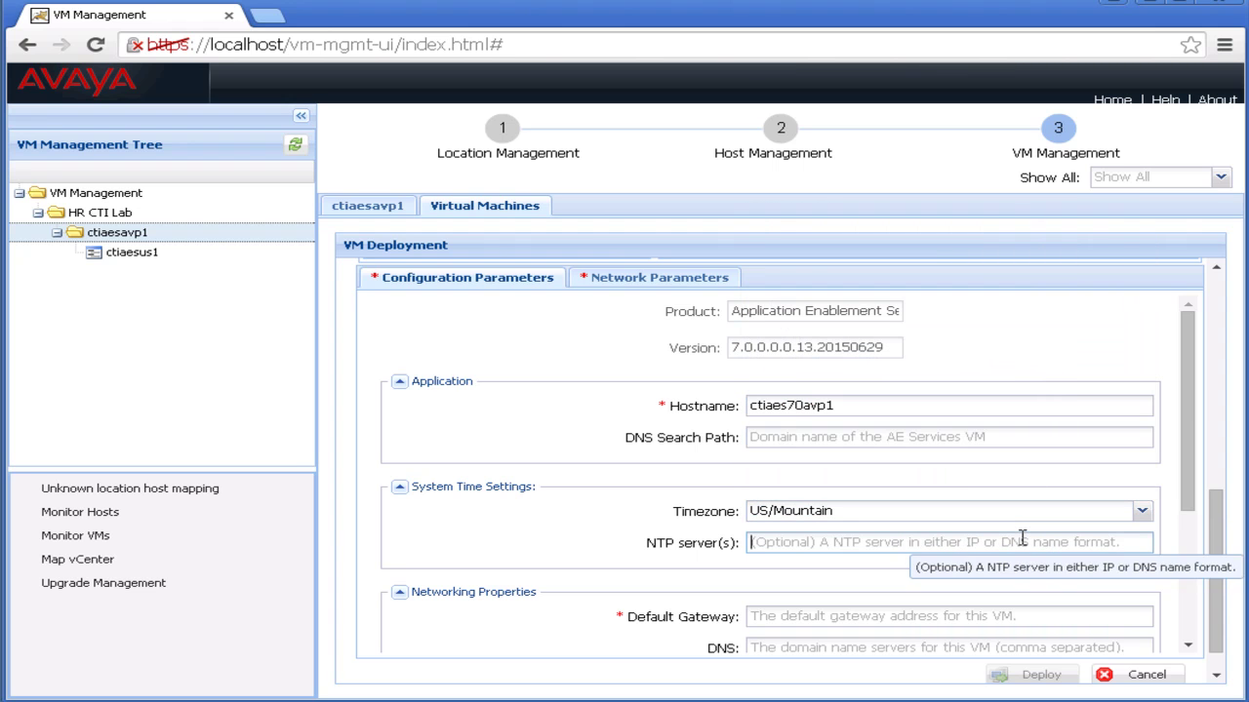
type("135")
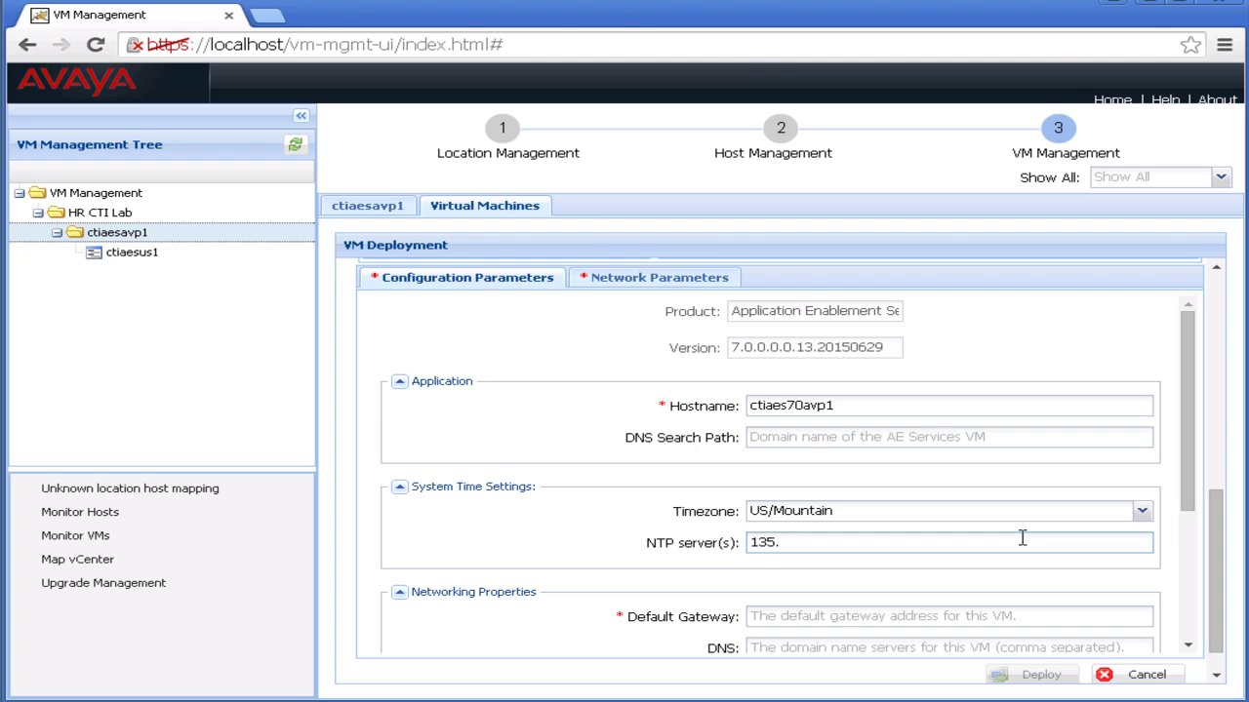
type(".9.81.247")
Enter default gateway 10.130.73.1, public IP 10.130.73.46 and netmask 255.255.255.128.
left_click_drag(1189, 499, 1168, 632)
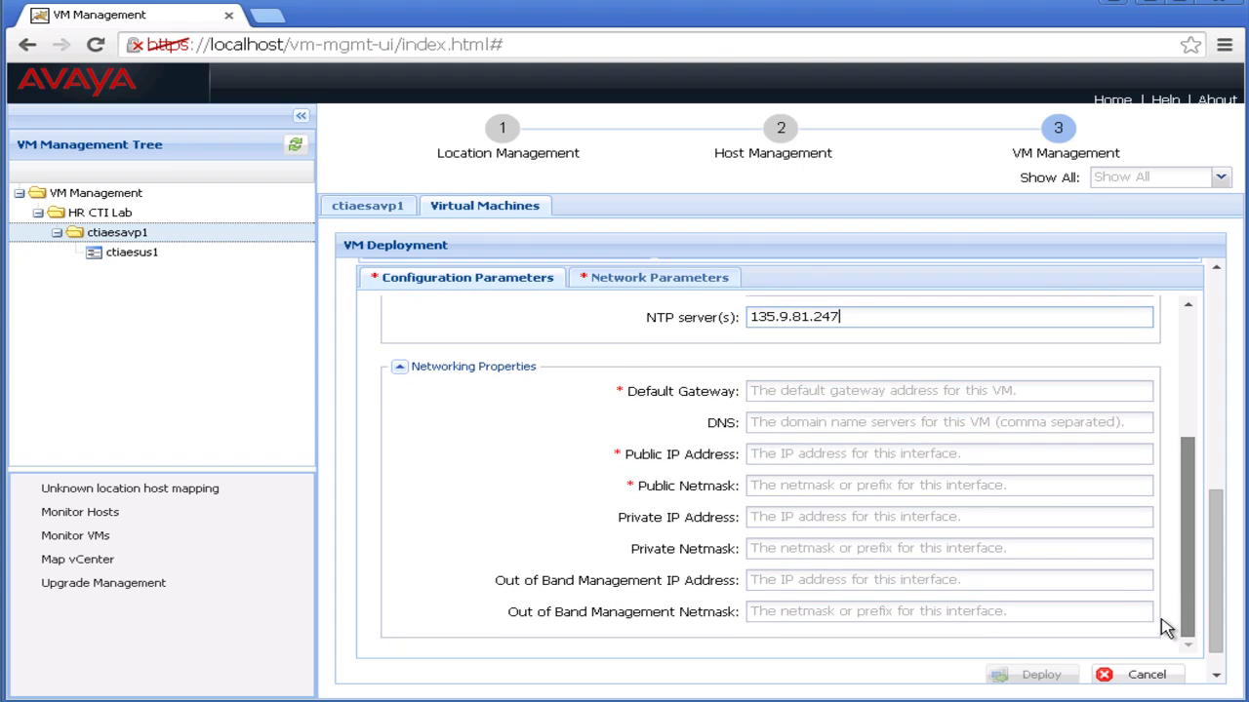
left_click(903, 392)
type("10.130.73.1")
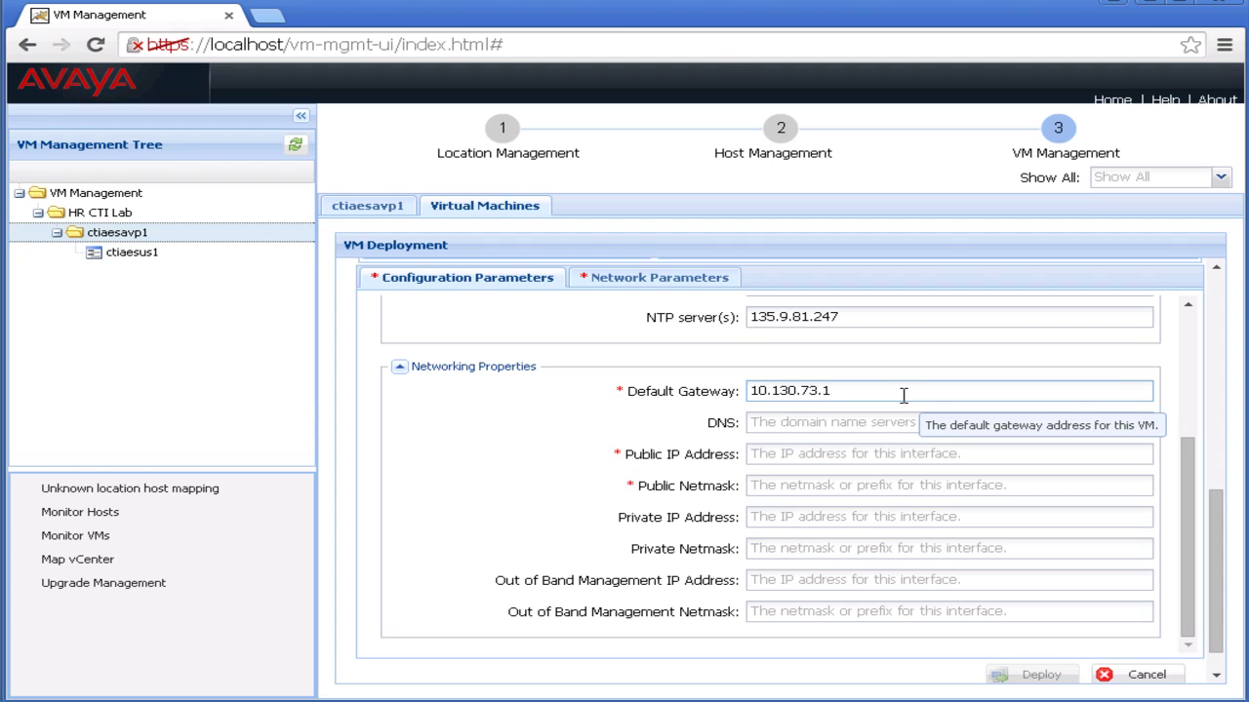
key("Tab")
key("Tab")
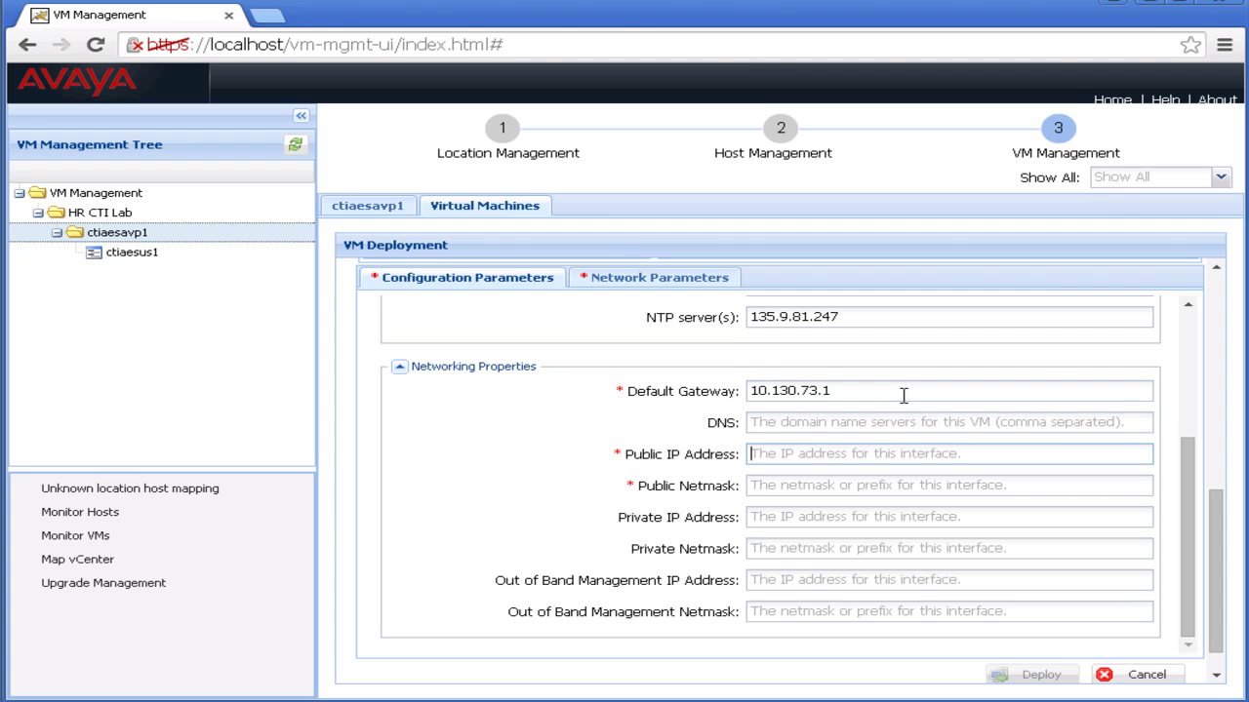
type("10.130.73.46")
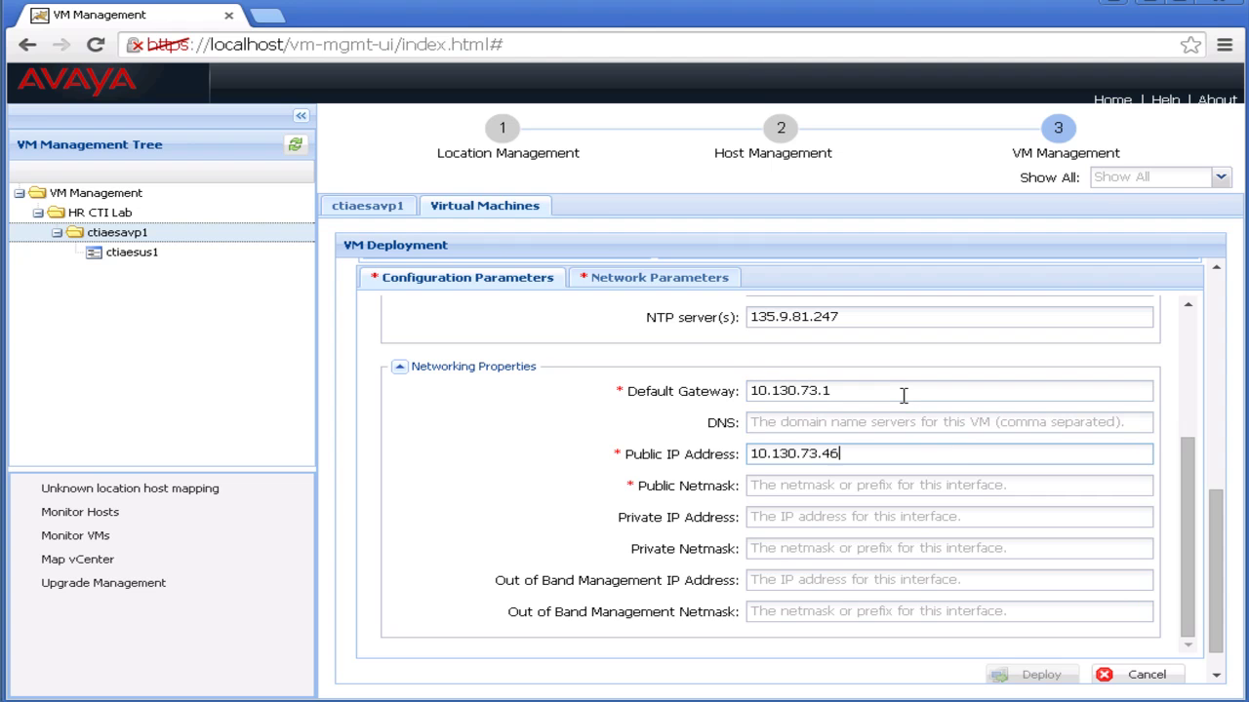
key("Tab")
type("255")
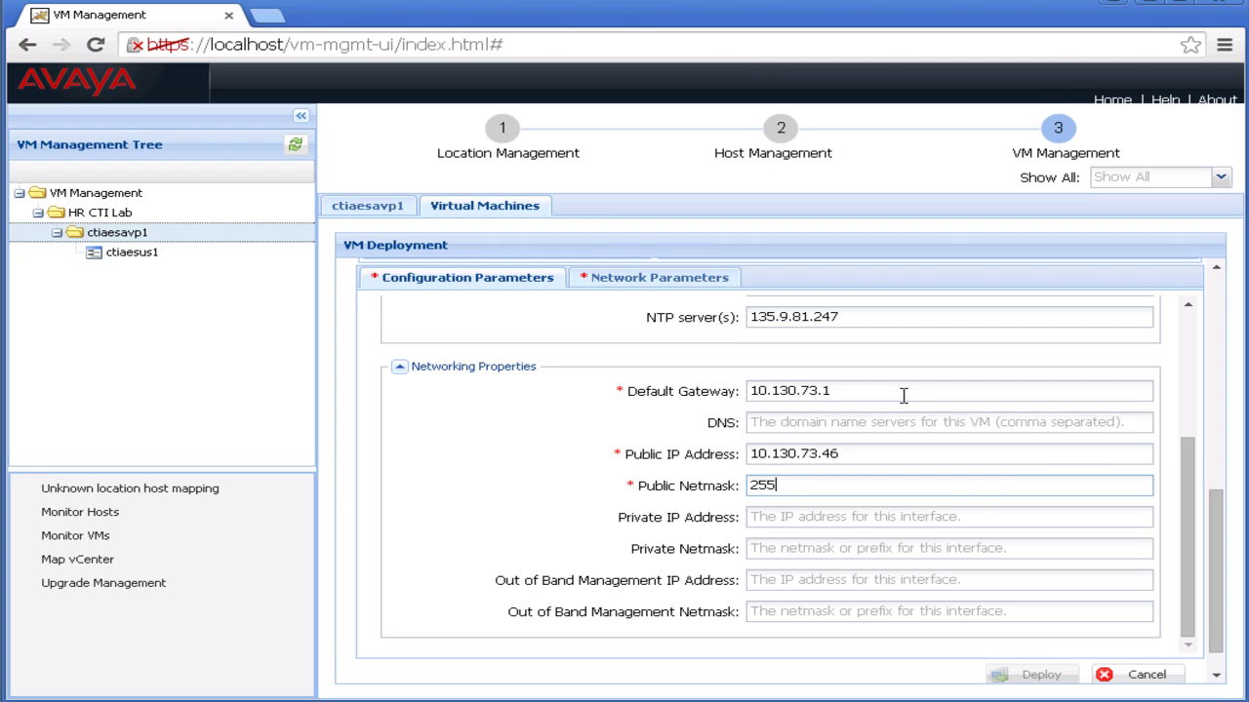
type(".255.255.128")
left_click(1217, 651)
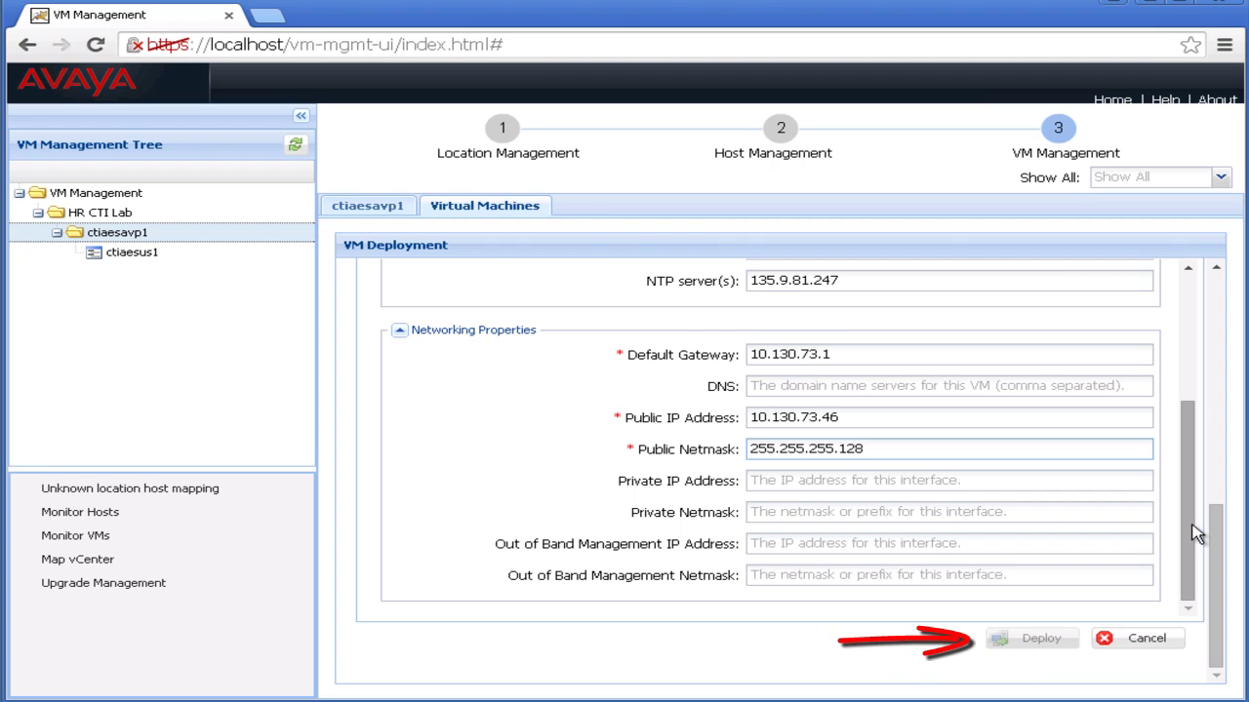
left_click_drag(1191, 524, 1203, 414)
left_click_drag(1217, 515, 1218, 469)
Assign vmnic3 as the private network and start deploying the AES VM.
left_click(655, 357)
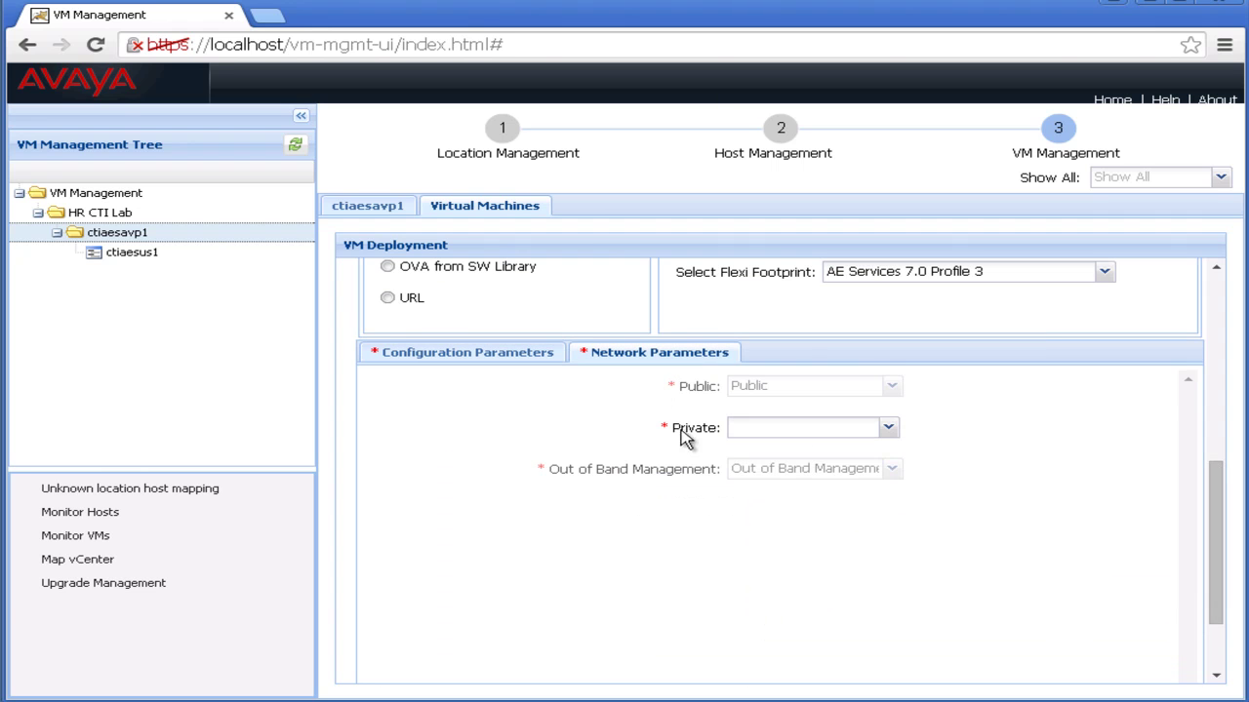
left_click(888, 428)
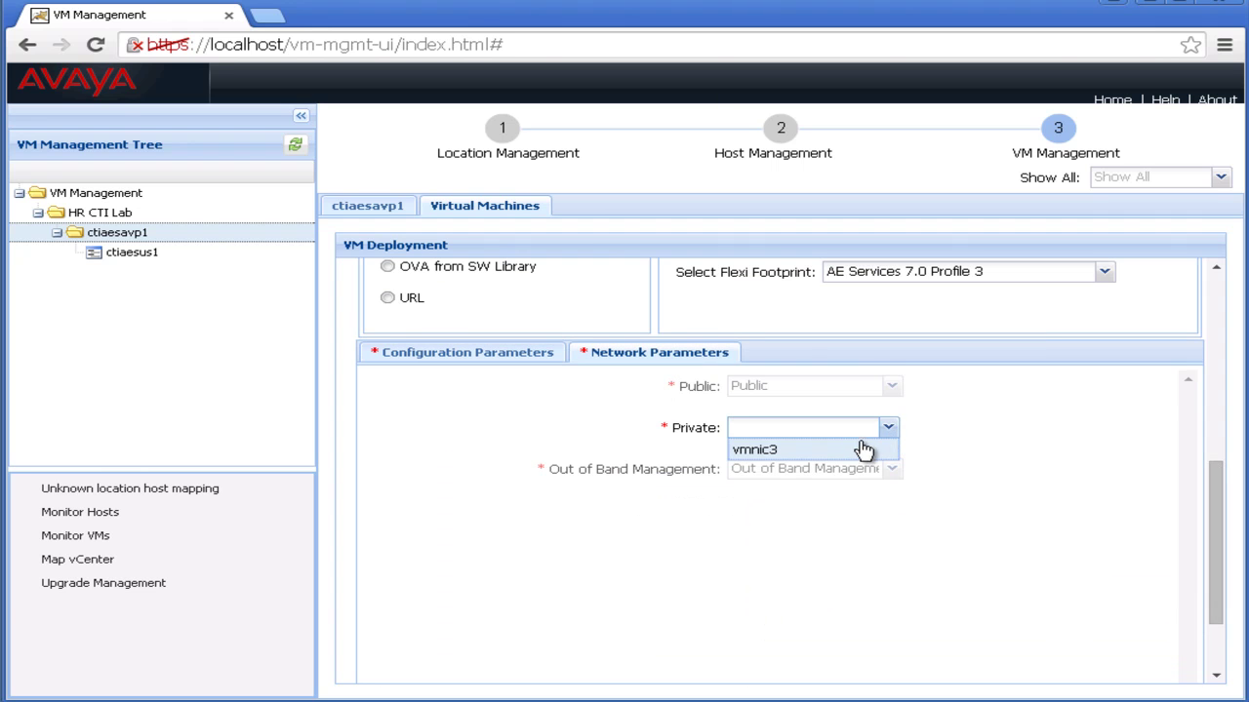
left_click(857, 452)
left_click(472, 357)
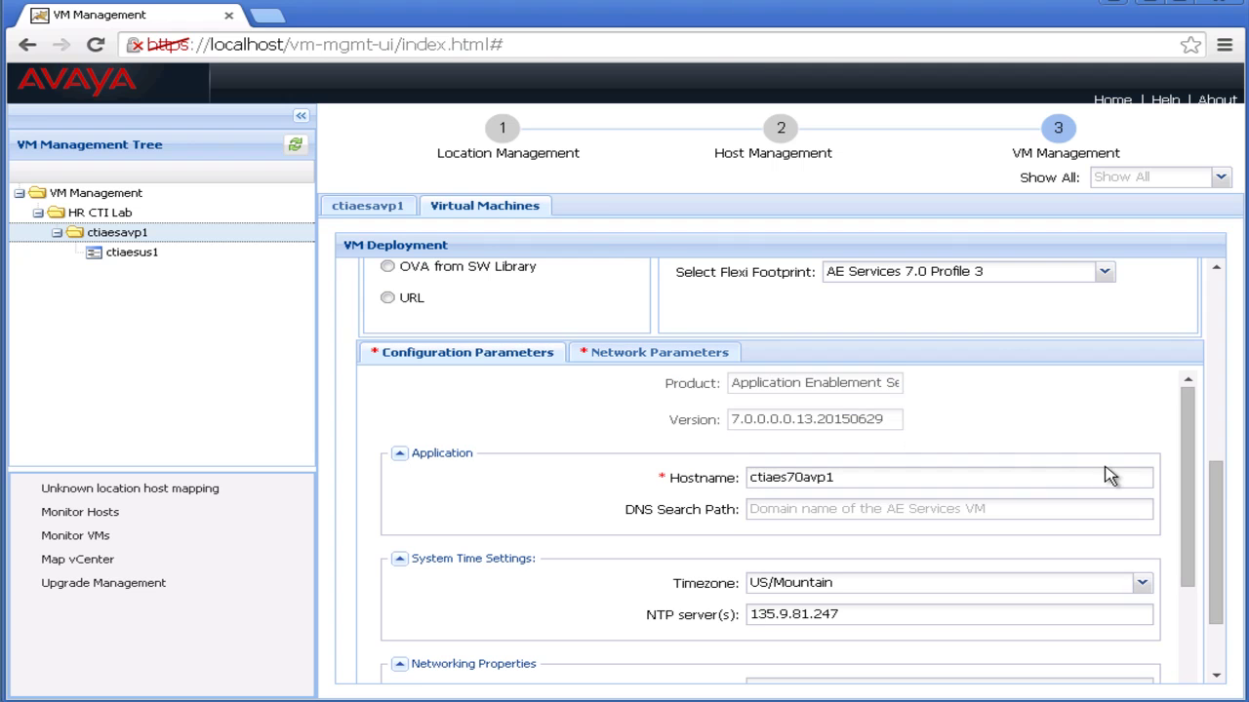
left_click_drag(1213, 491, 1201, 594)
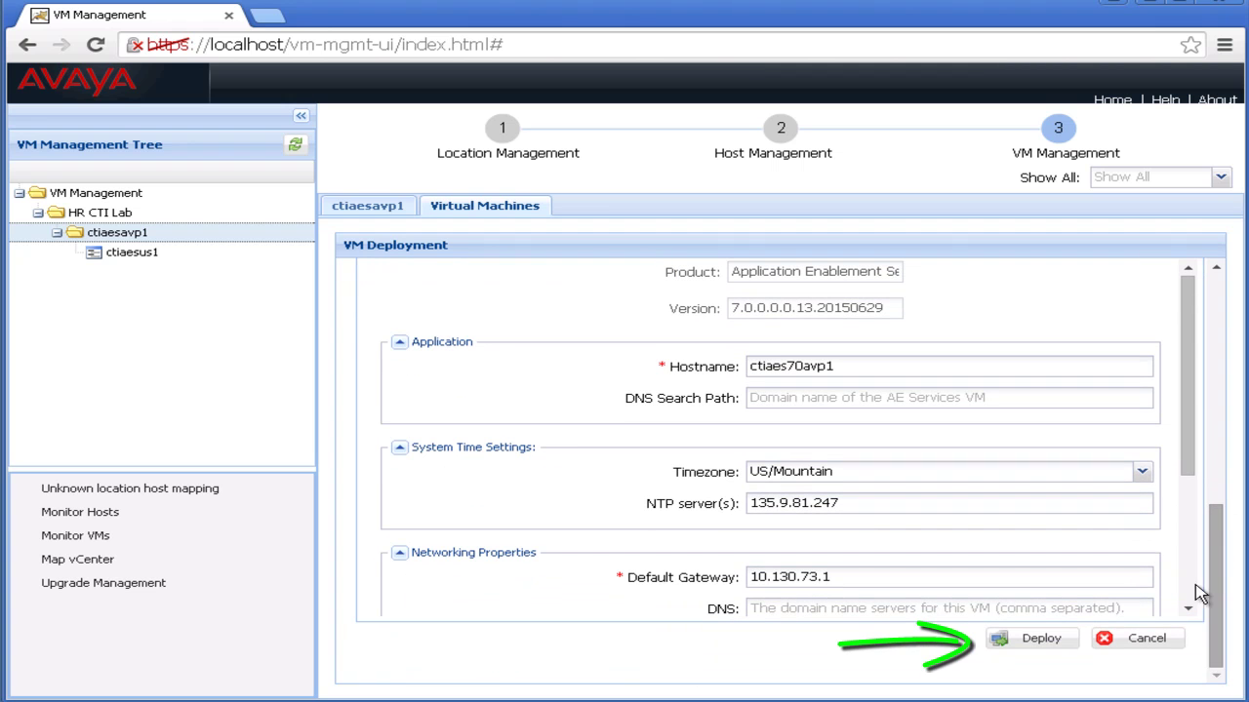
left_click(1040, 640)
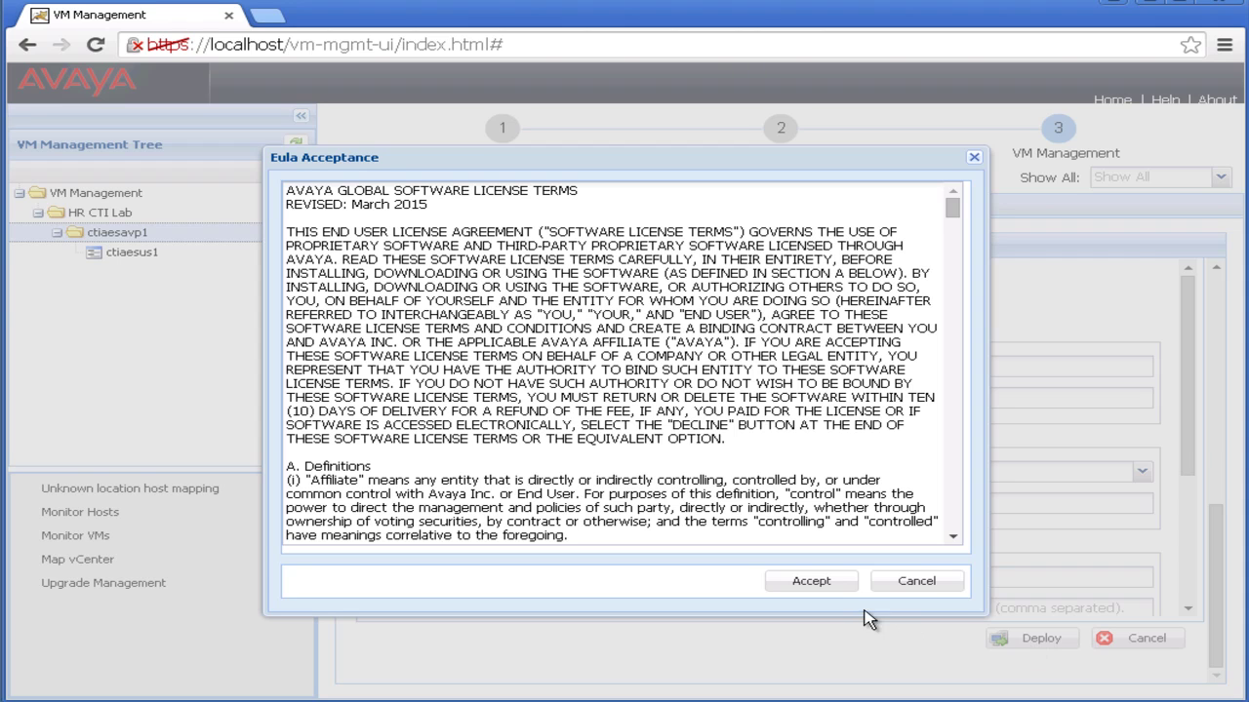
Accept the EULA, then open the deploying AES VM's status details and move them aside.
left_click(824, 584)
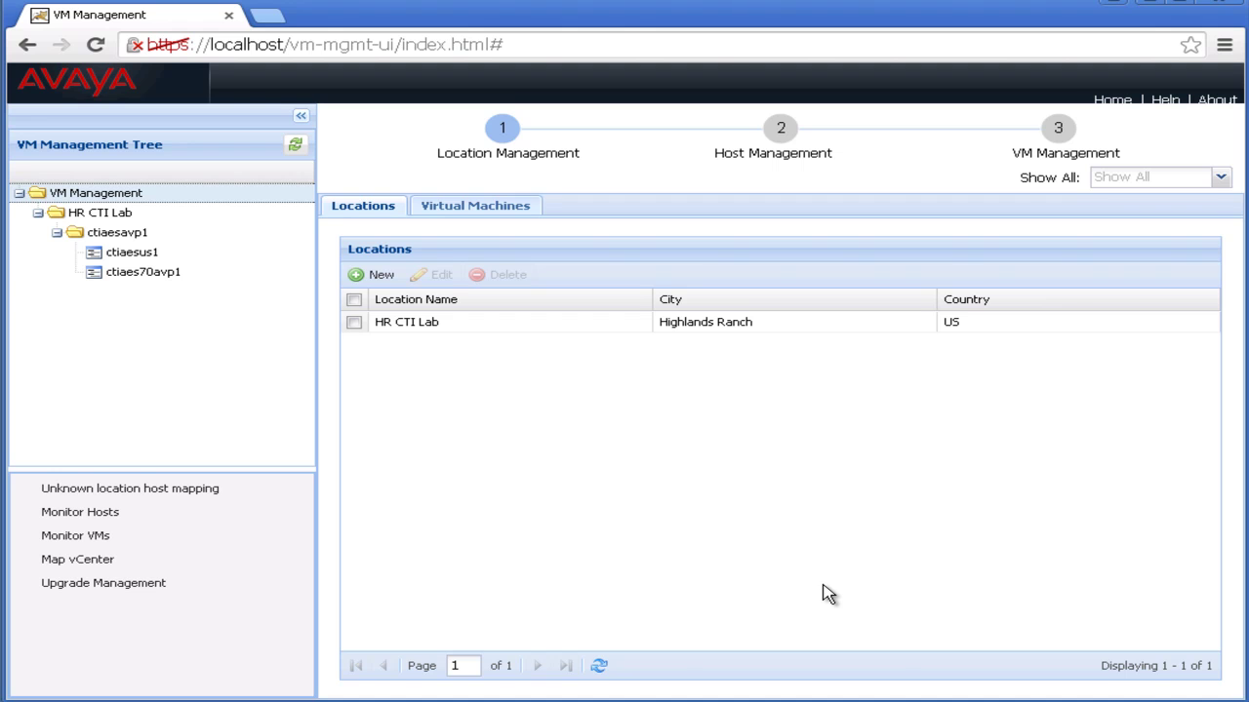
left_click(477, 216)
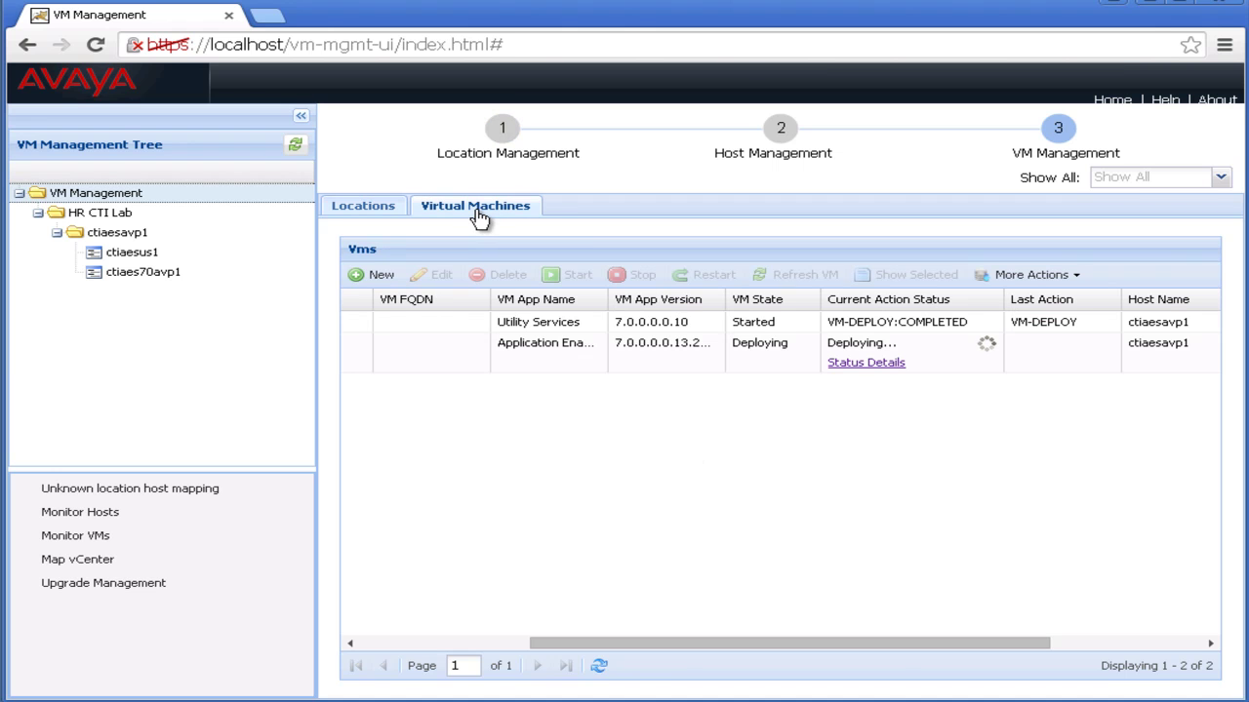
left_click(870, 366)
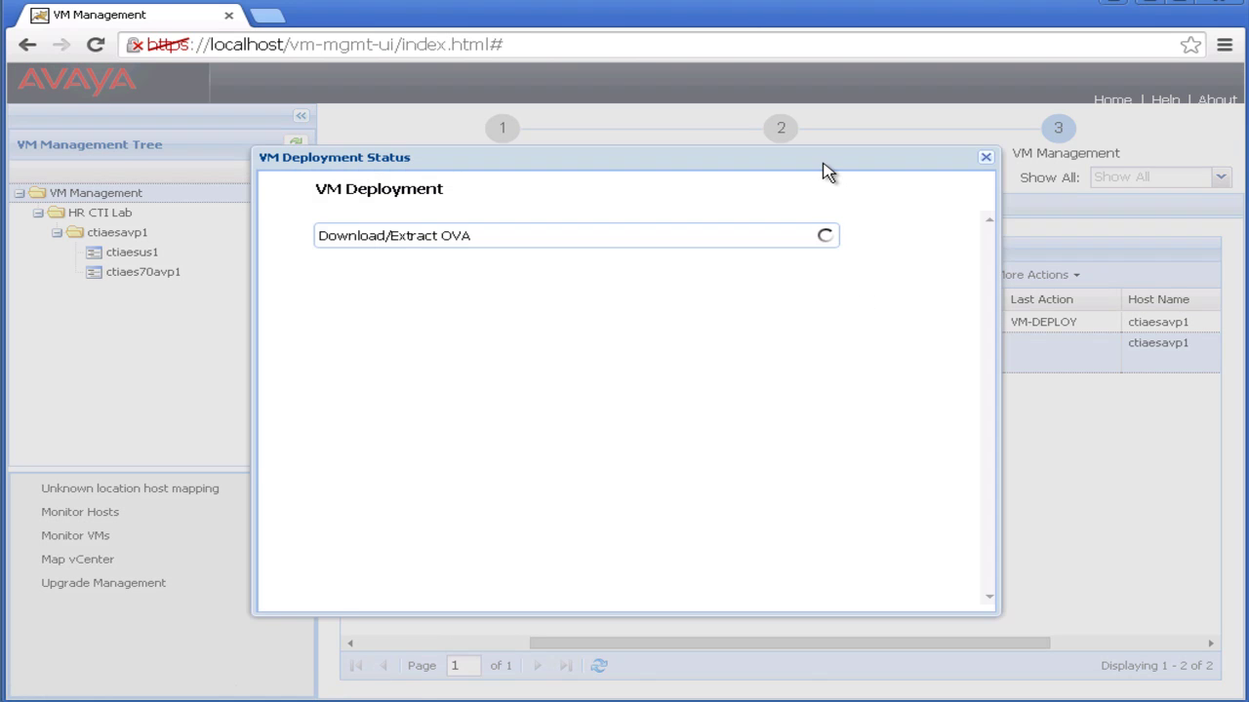
left_click_drag(713, 159, 517, 151)
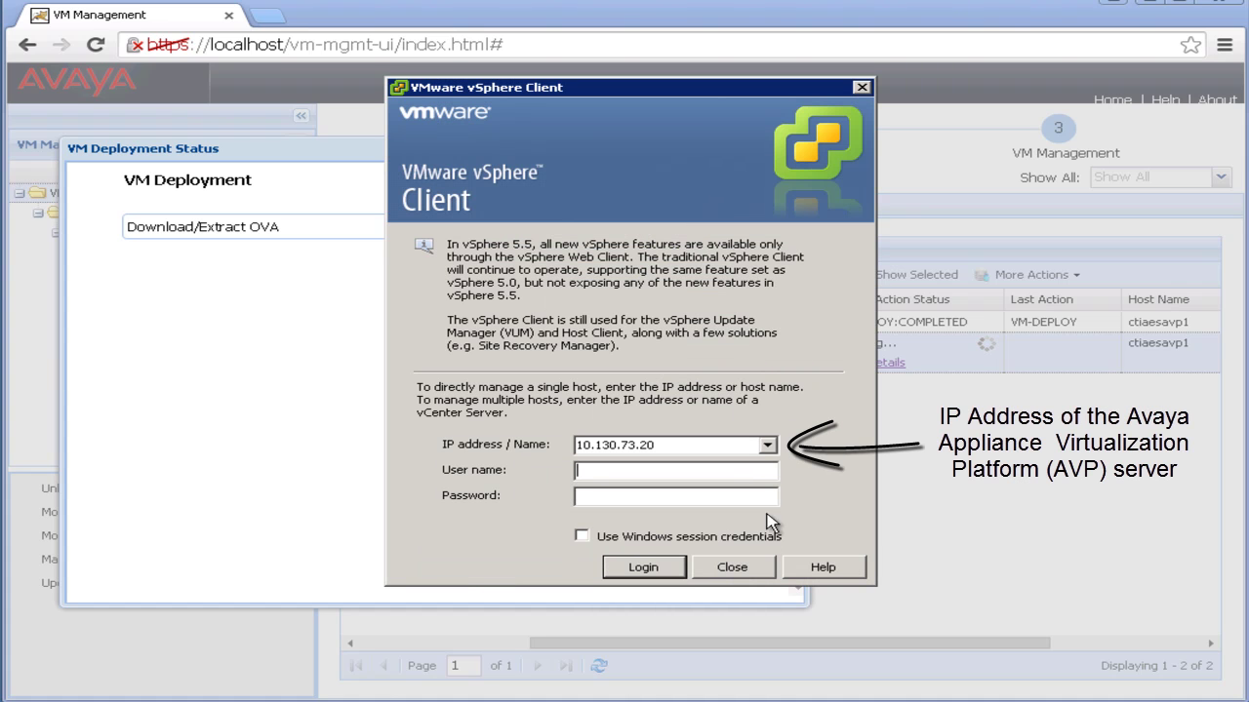
Log in to host 10.130.73.20 as root and watch the ctiaes70avp1 console as AE Services starts.
type("root")
type("*****")
type("****")
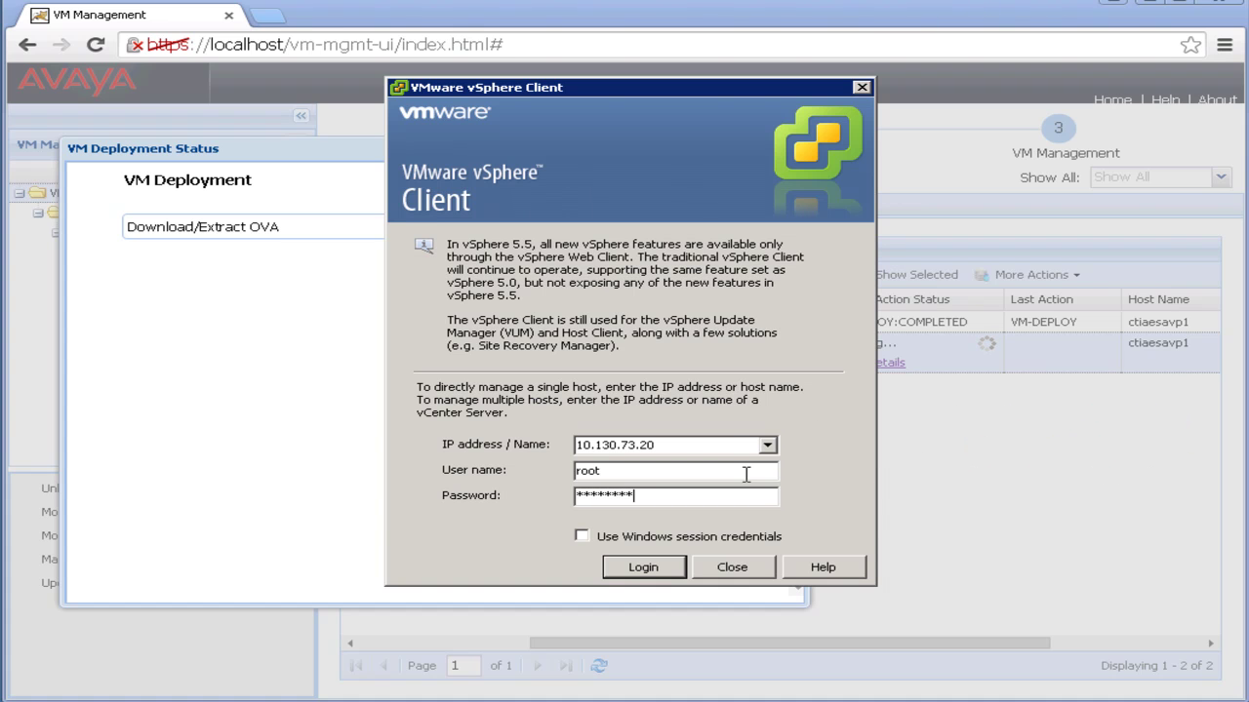
key("Return")
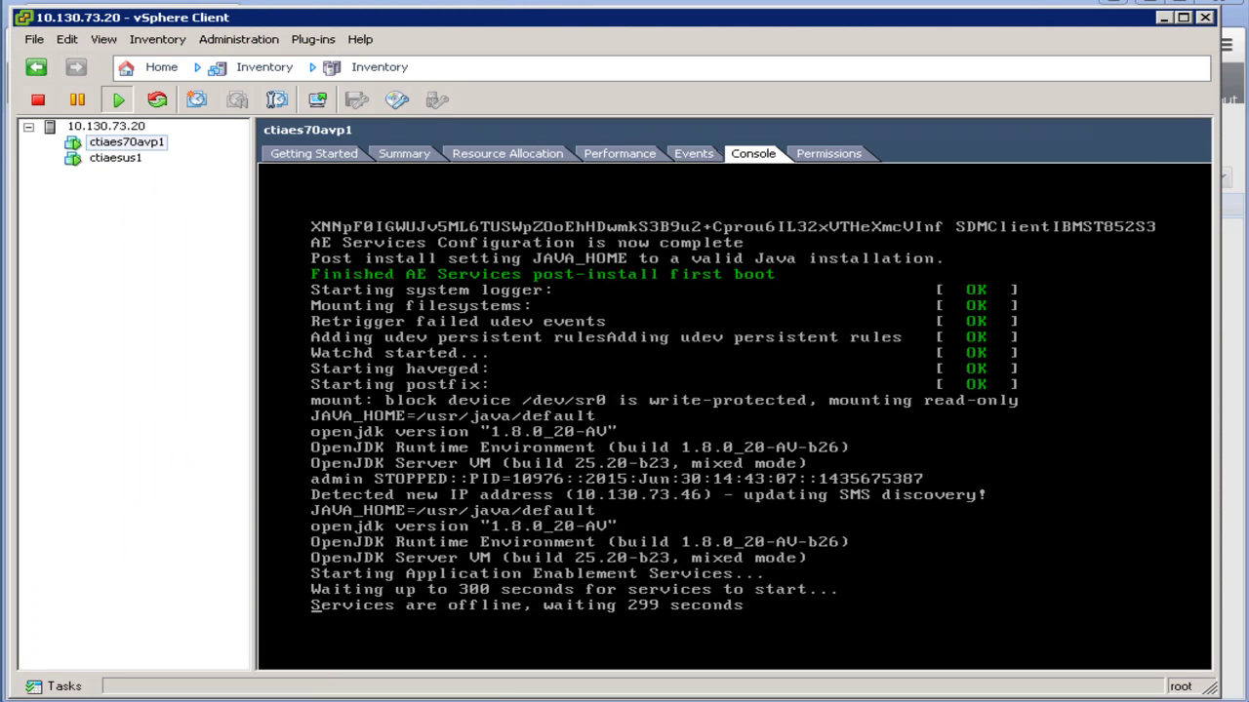
left_click(599, 578)
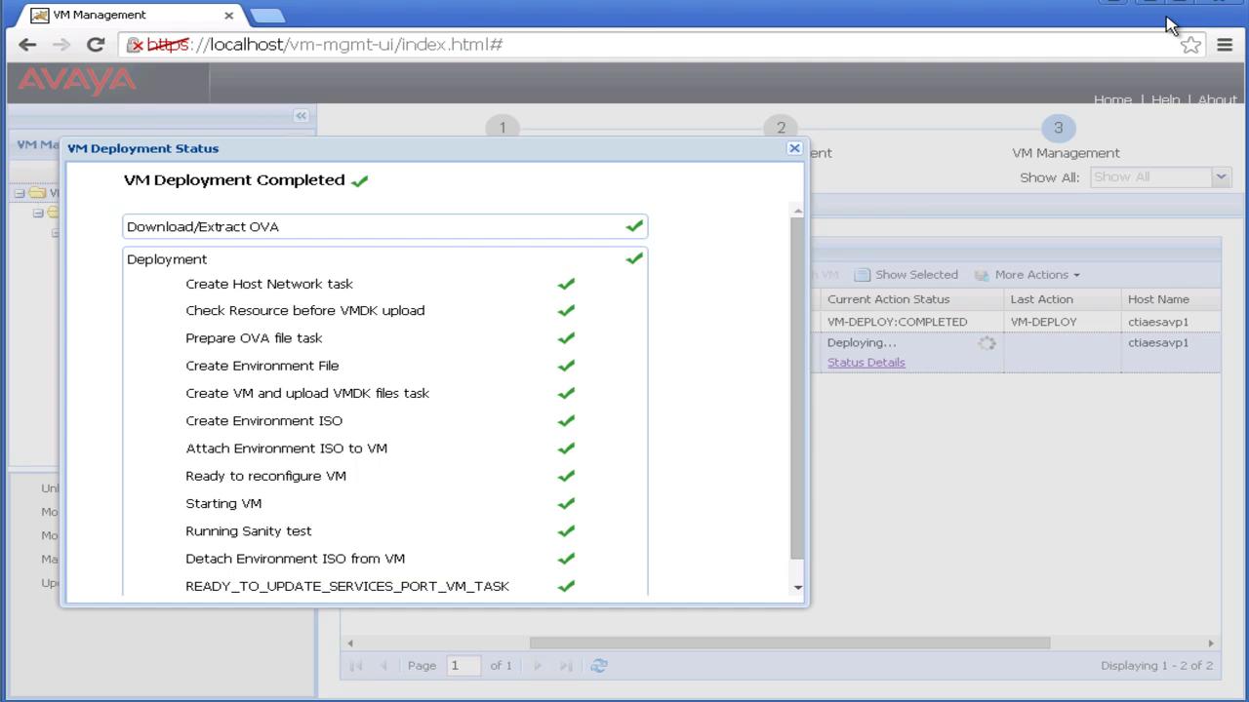
Close the completed deployment status and resize the VM App Name, FQDN and App Version columns.
left_click(794, 151)
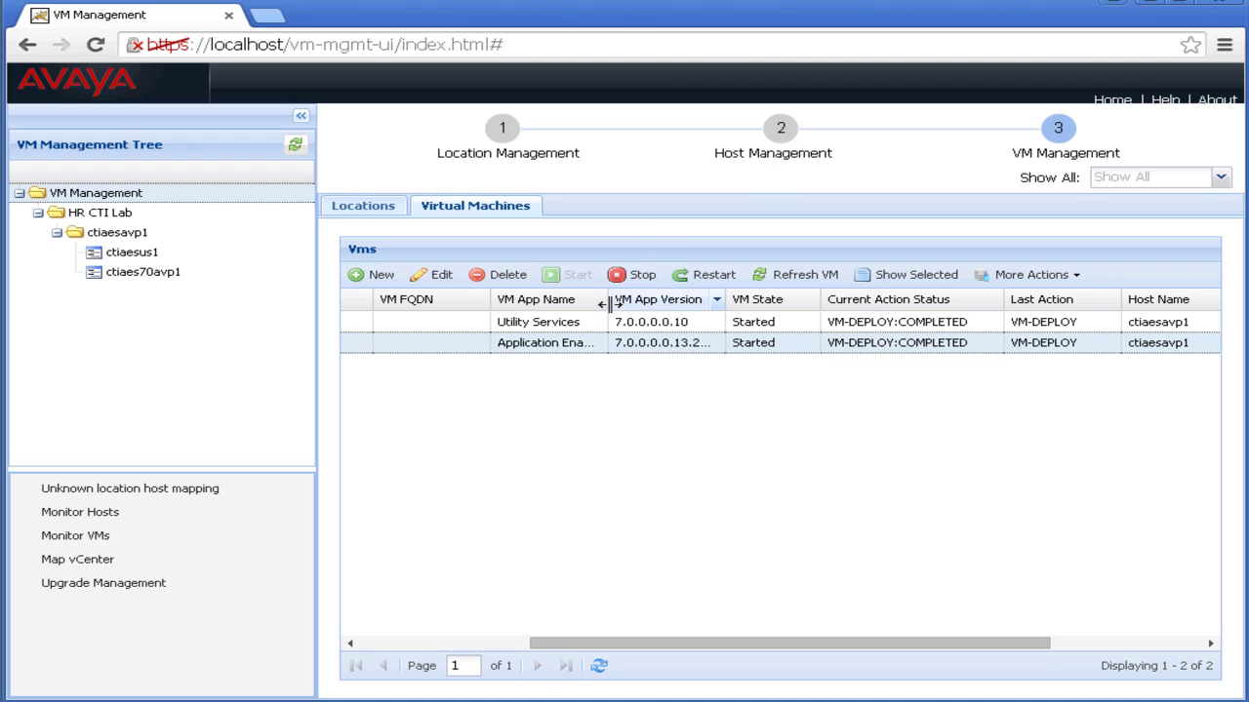
left_click_drag(609, 305, 657, 305)
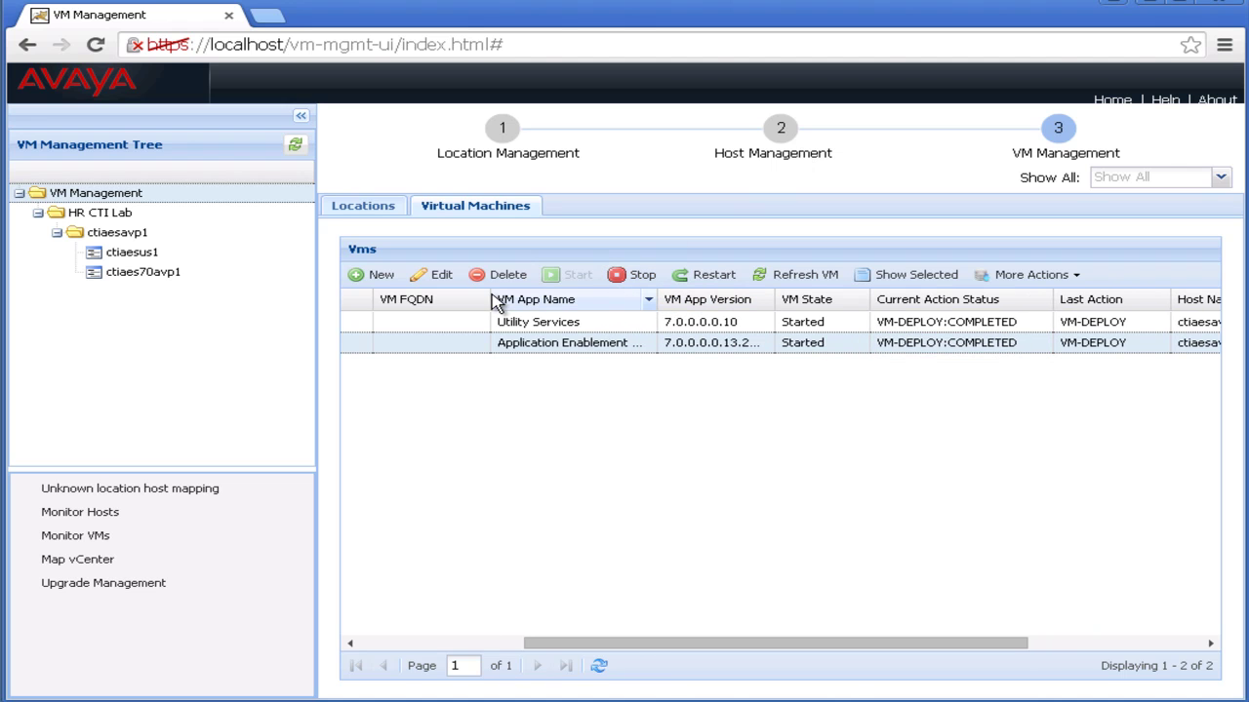
left_click_drag(490, 304, 447, 305)
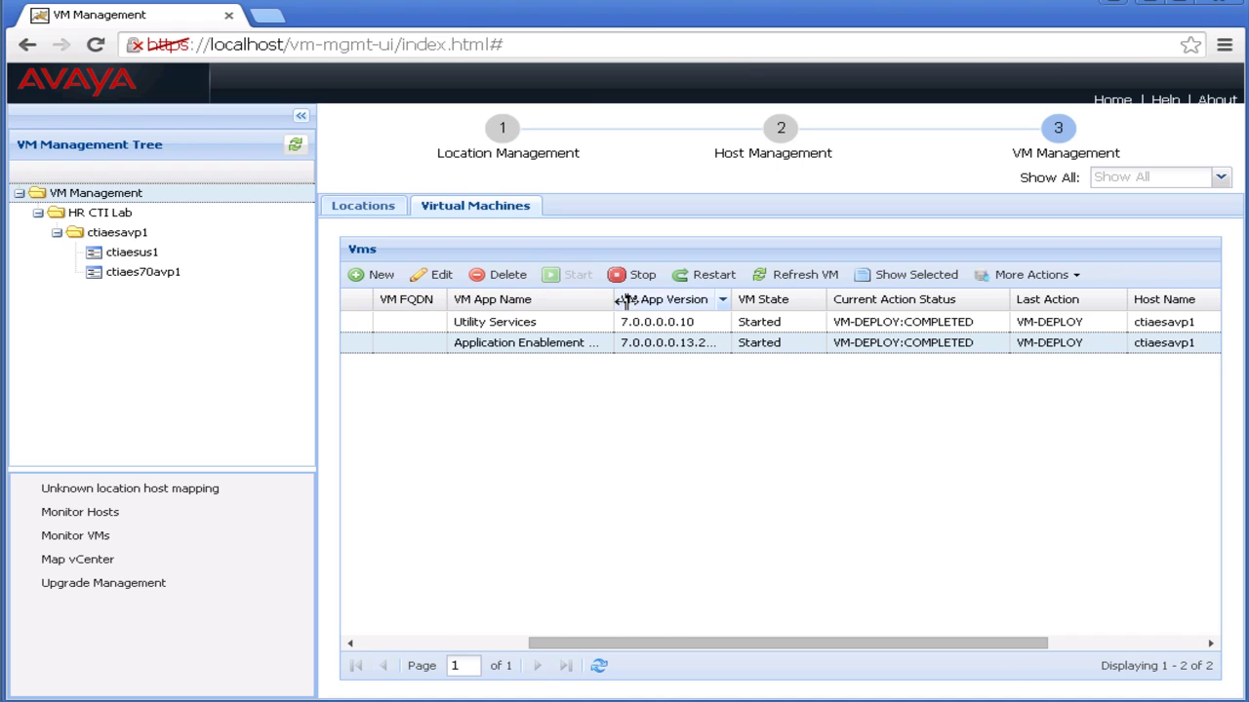
left_click_drag(624, 303, 672, 302)
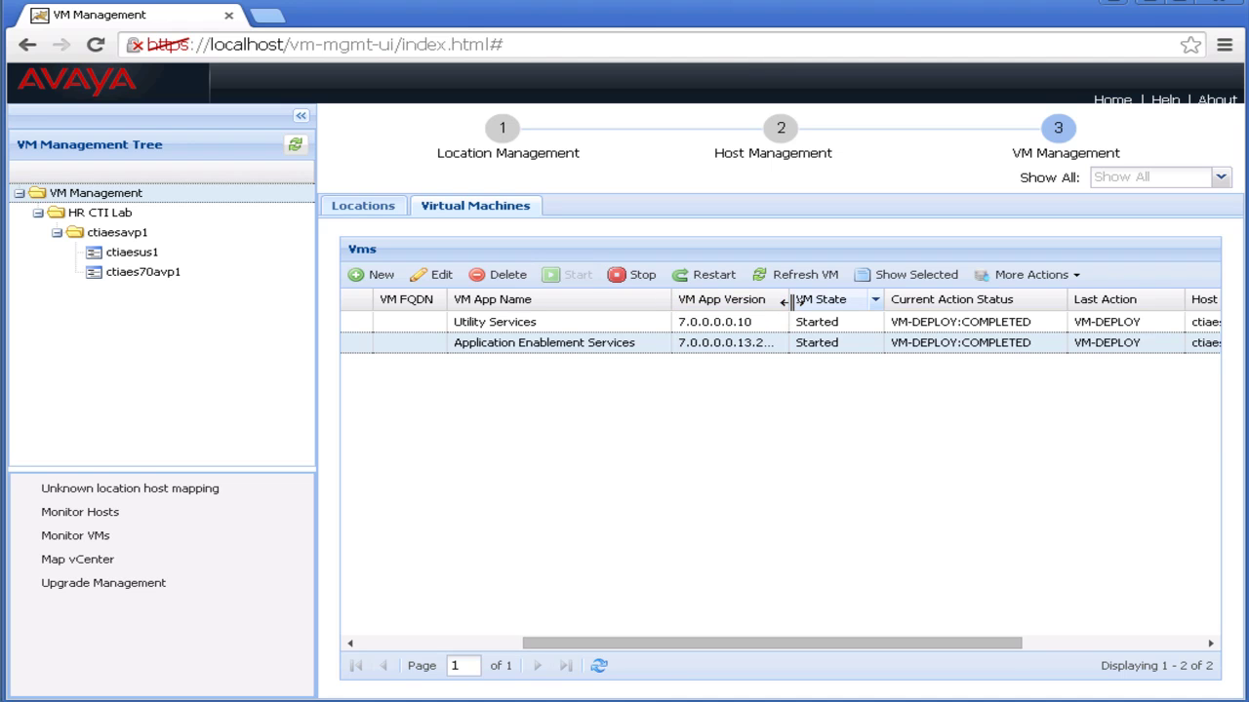
left_click_drag(788, 303, 811, 303)
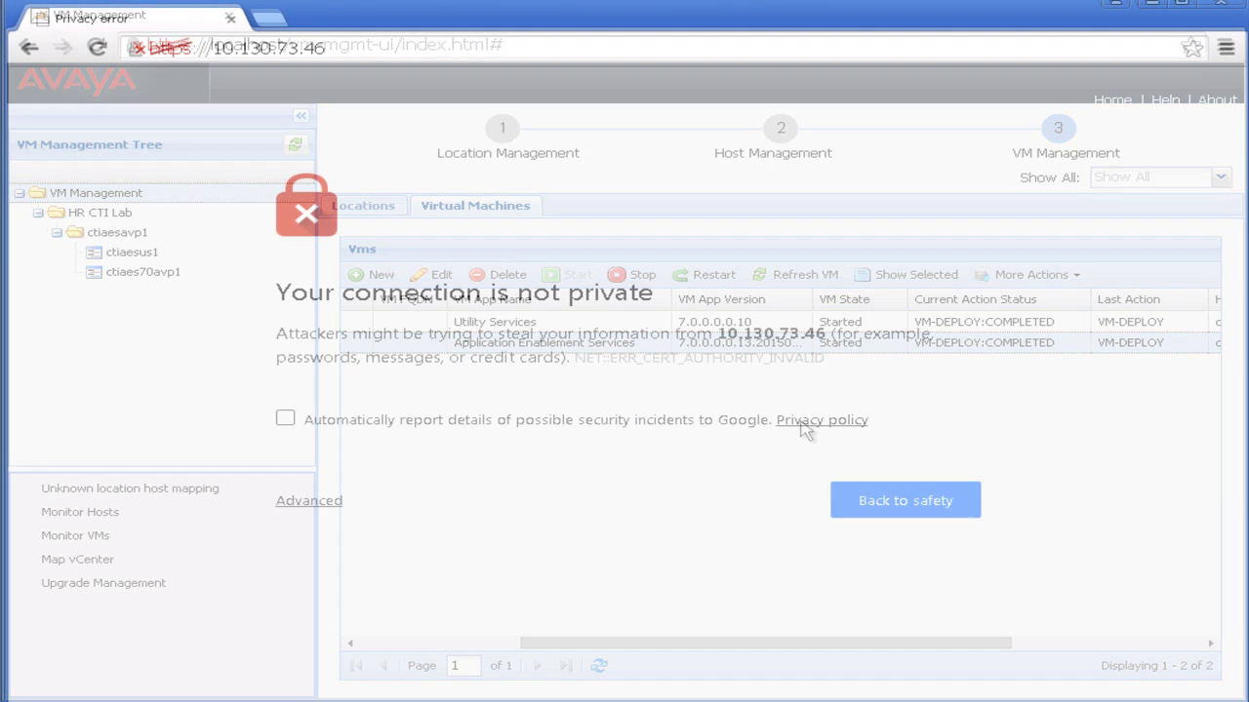
Proceed past the 10.130.73.46 certificate warning and log in with the cust account and its password.
left_click(317, 502)
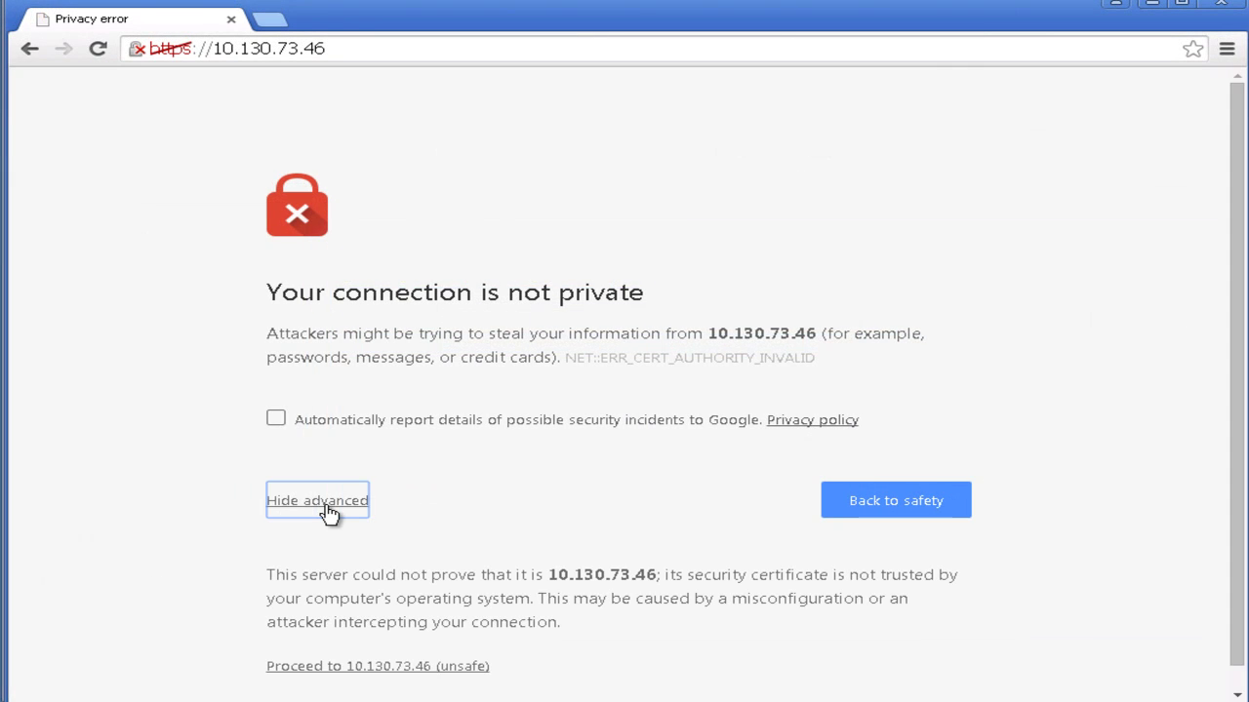
left_click(336, 667)
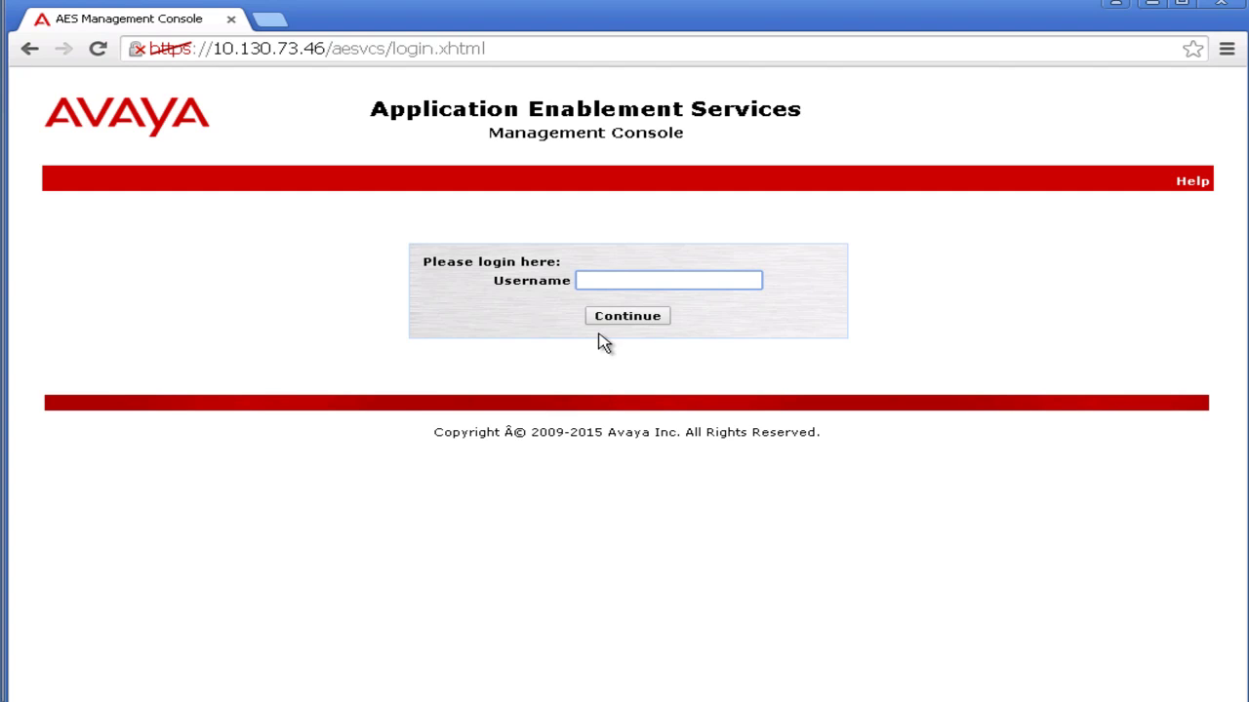
type("cust")
key("Return")
type("•••••")
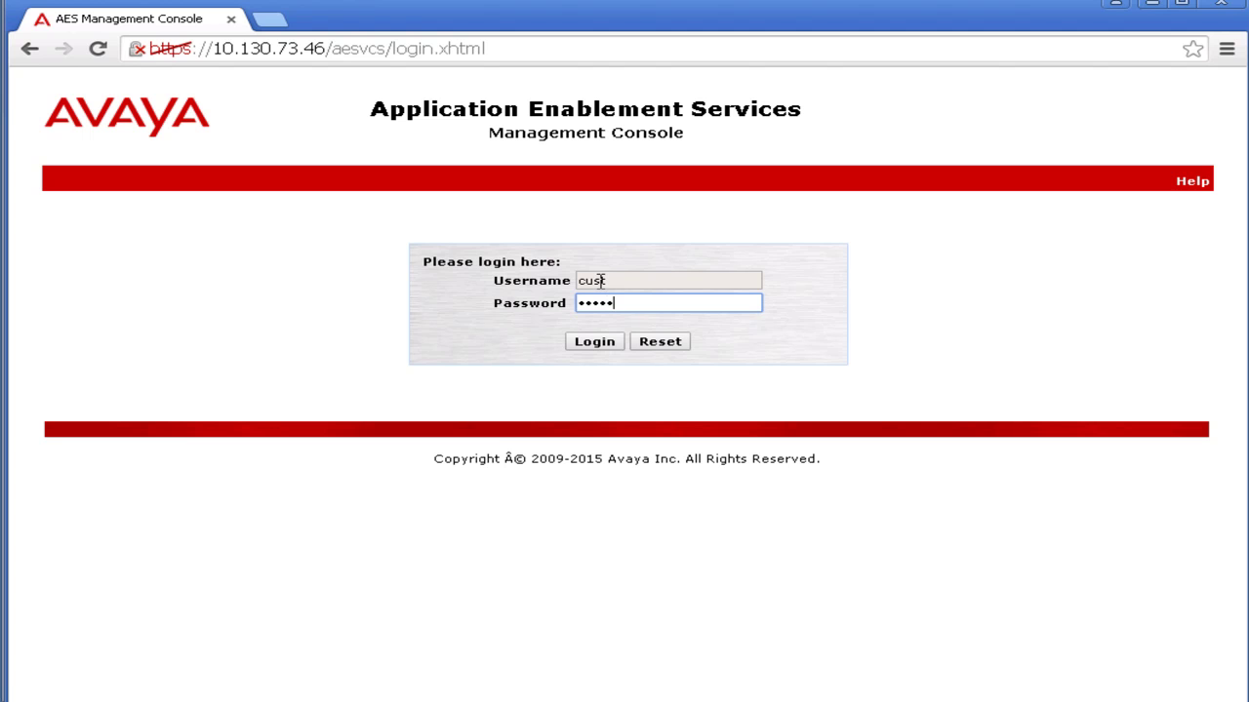
type("•")
key("Return")
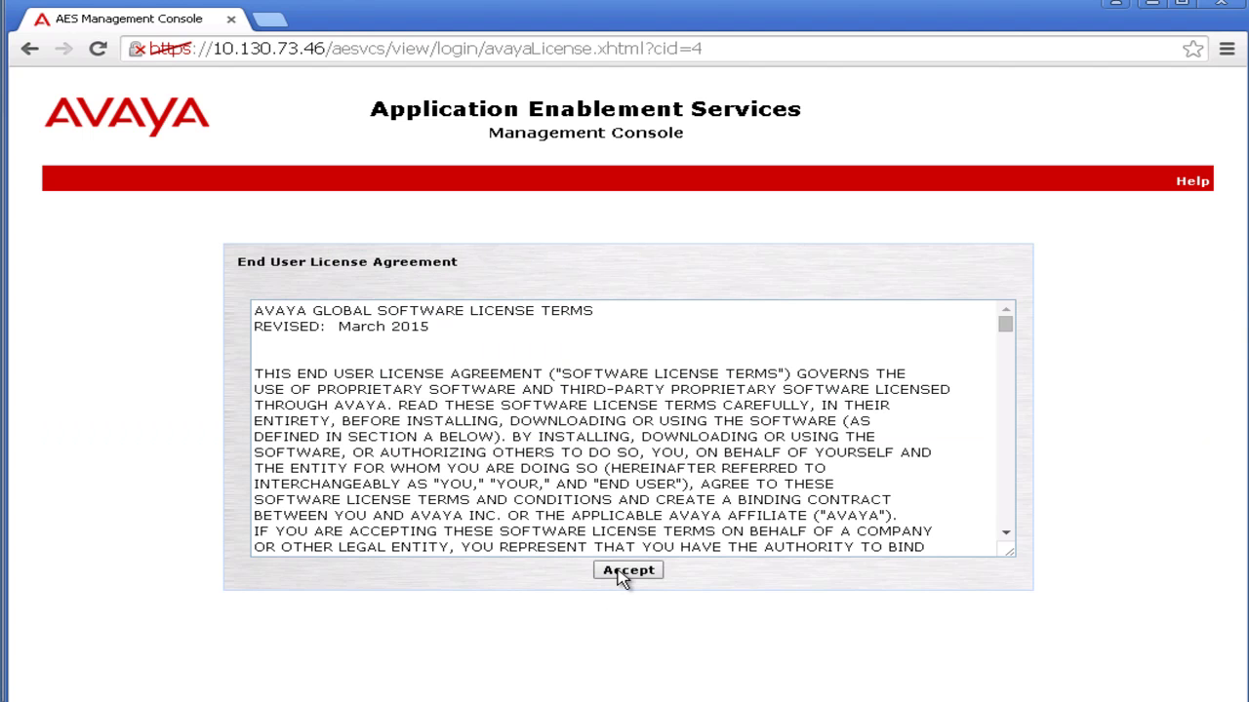
Accept the AES license agreement and acknowledge the default password notice.
left_click(624, 573)
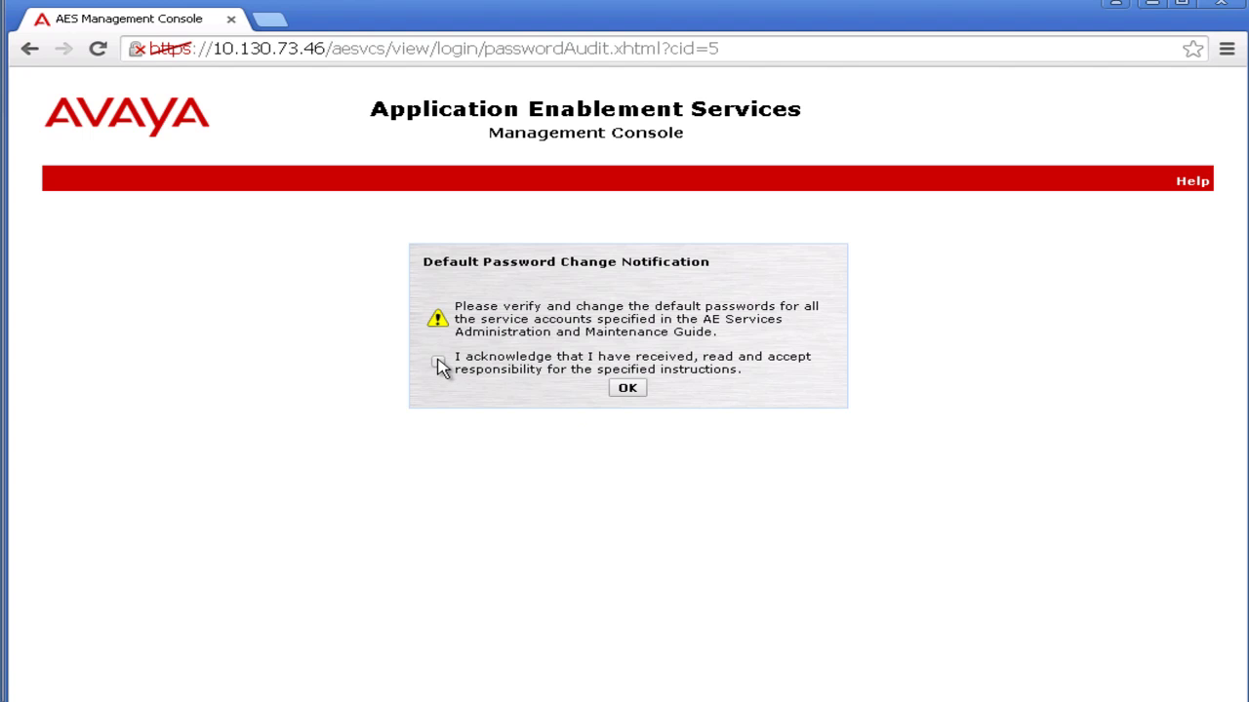
left_click(439, 363)
left_click(624, 389)
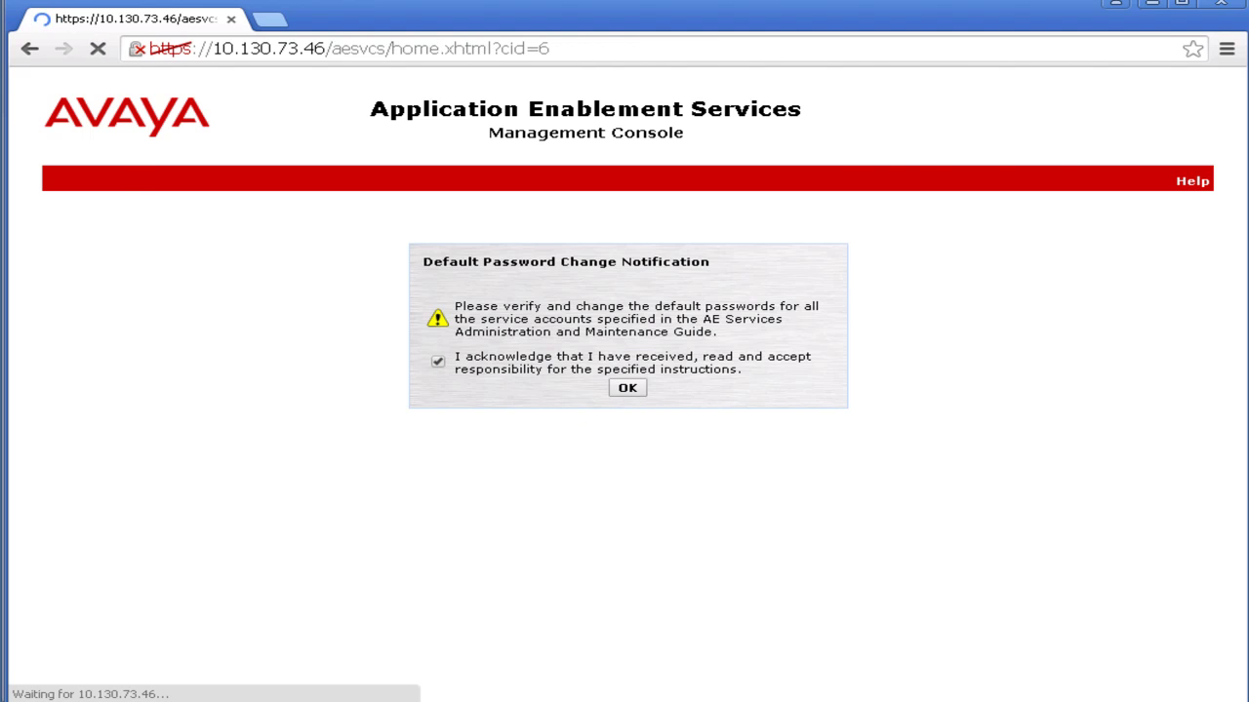